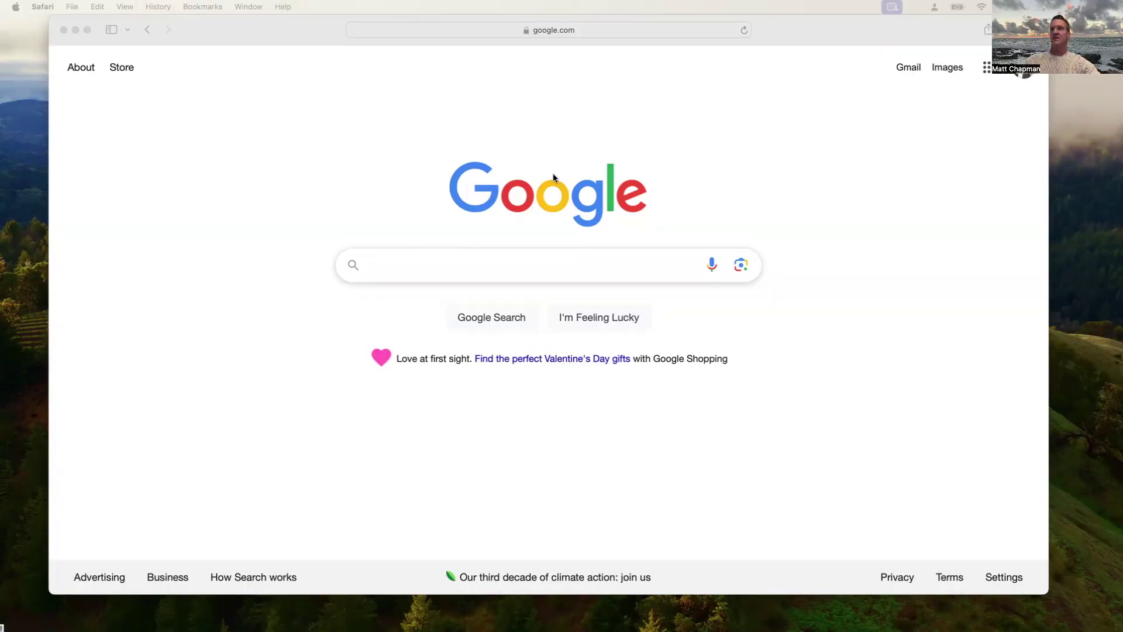
Search Google for 'download kali' and open the official Kali site result
click(433, 269)
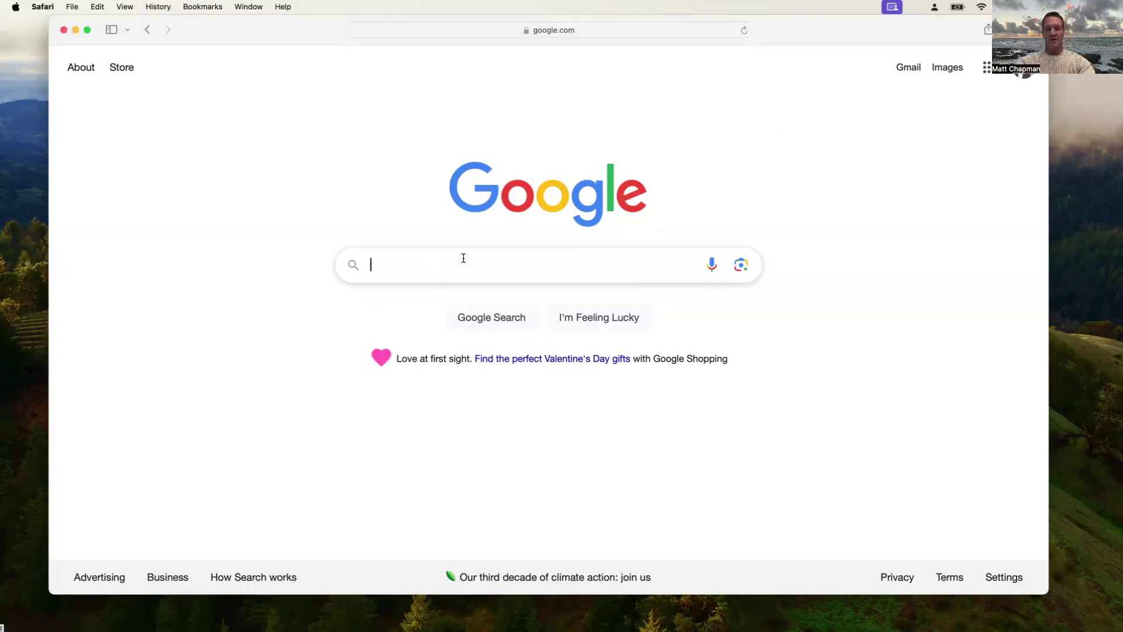
text(download kali)
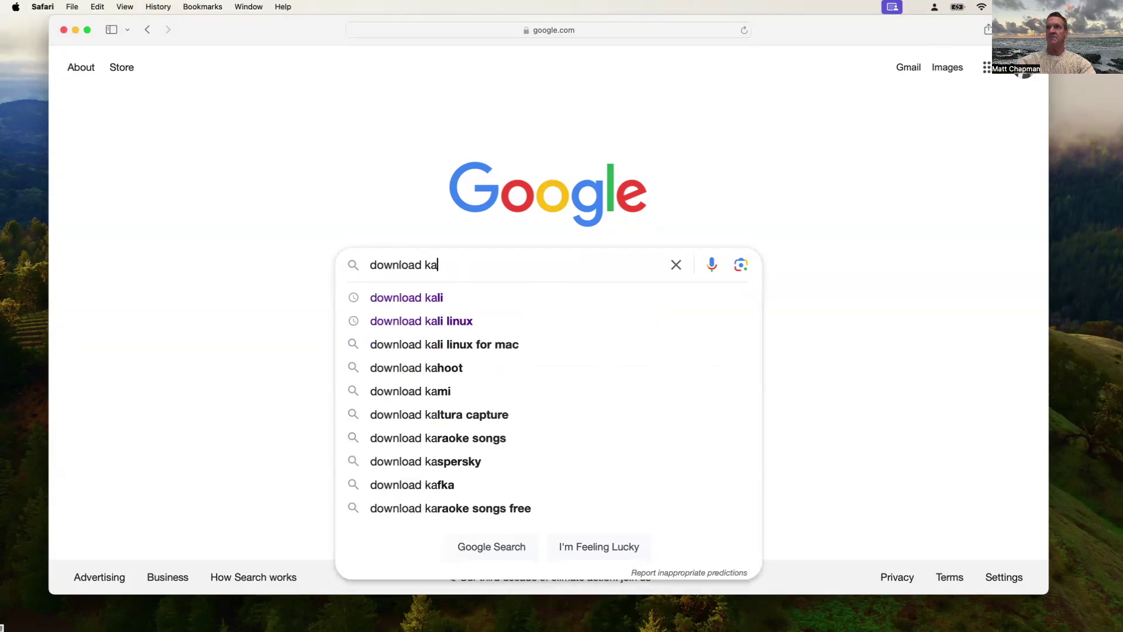
key(Return)
click(211, 202)
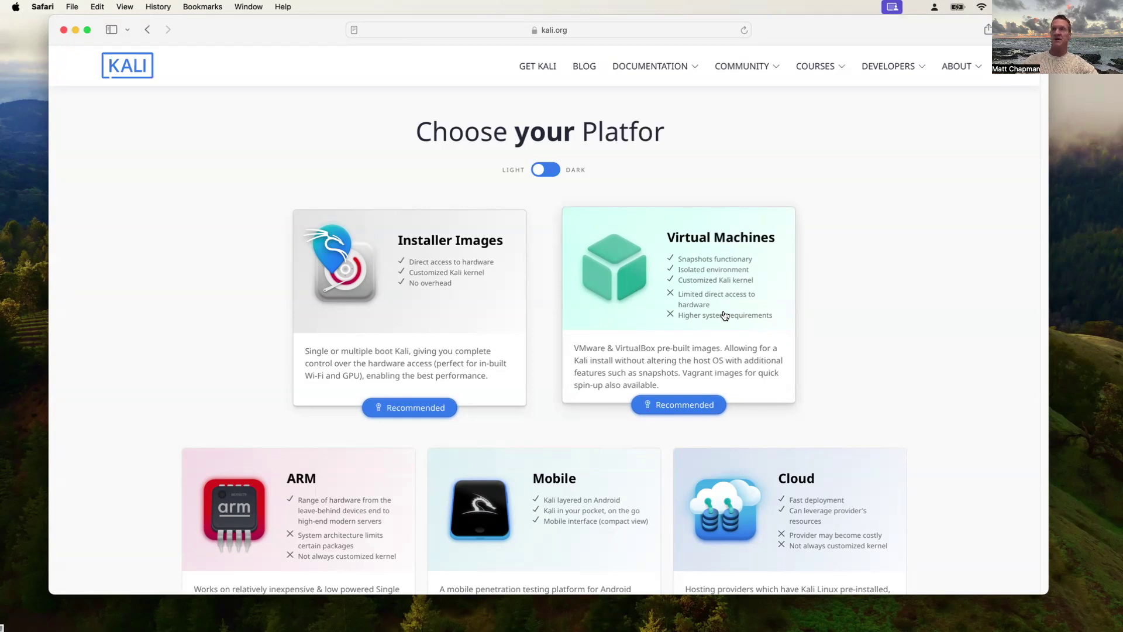
Download the Apple Silicon (ARM64) installer, kali-linux-2024.4-installer-arm64.iso (3.66 GB), and check the downloads list
click(438, 299)
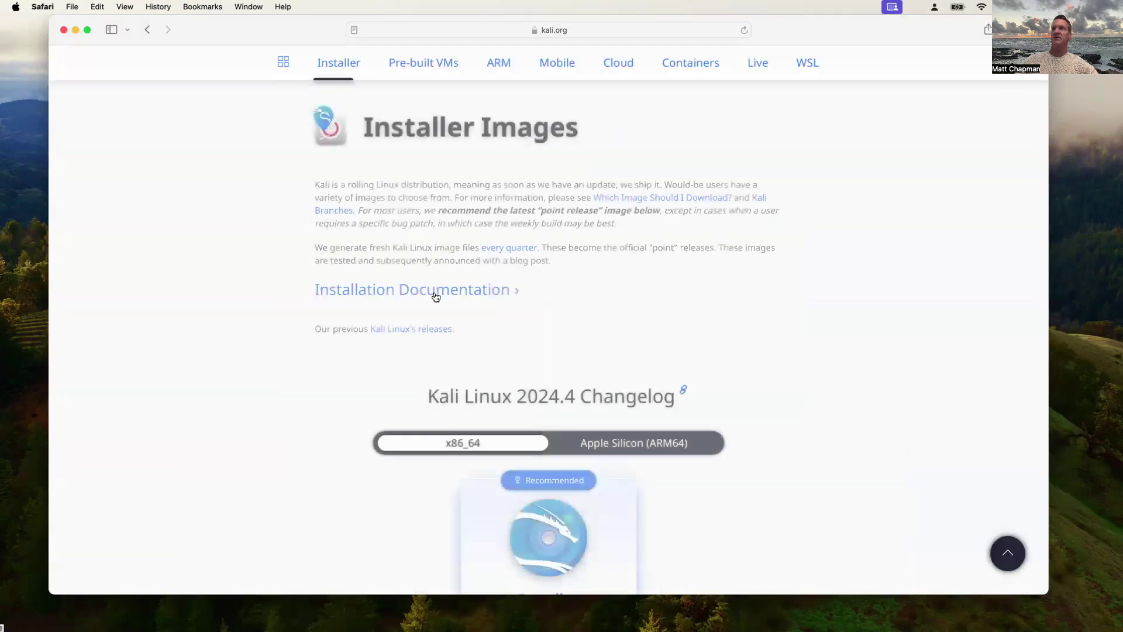
scroll(632, 395, down, 5)
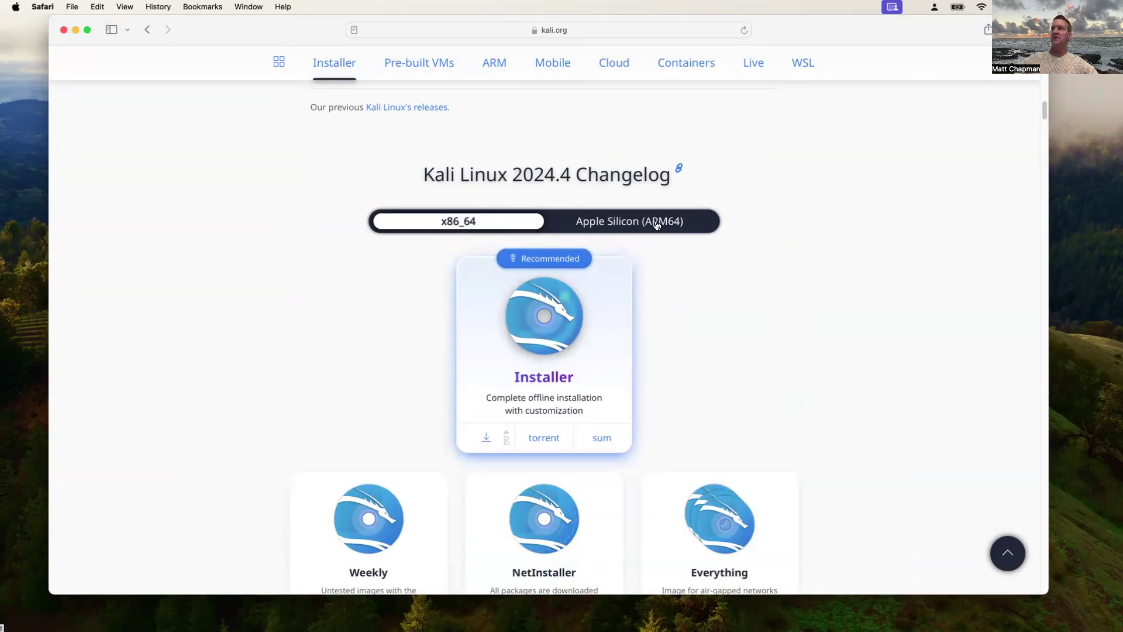
click(657, 225)
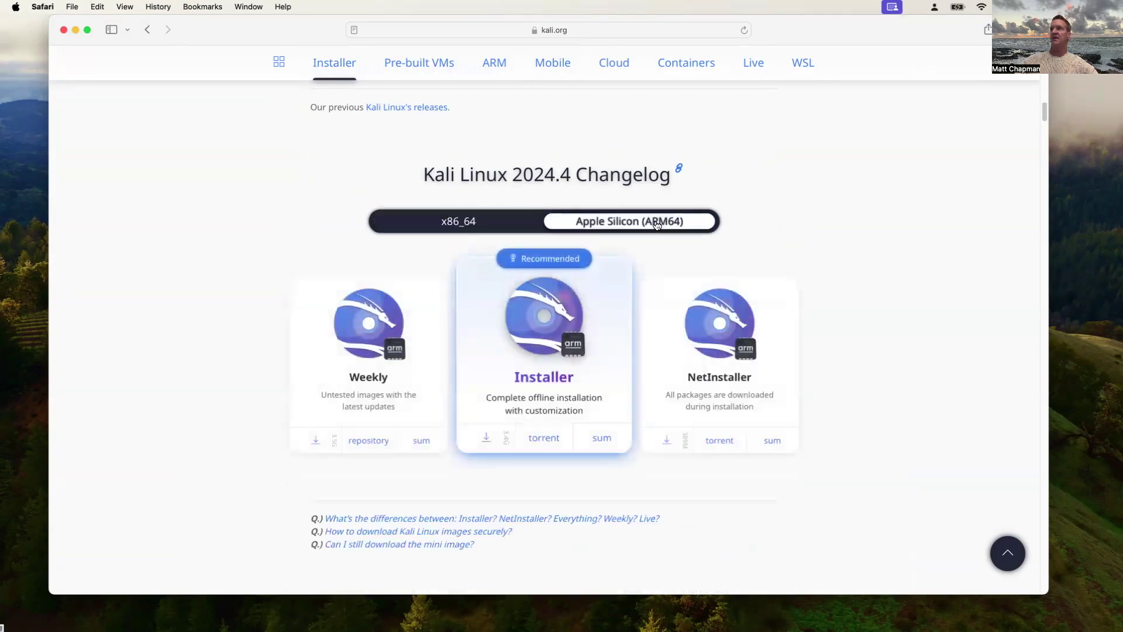
click(537, 382)
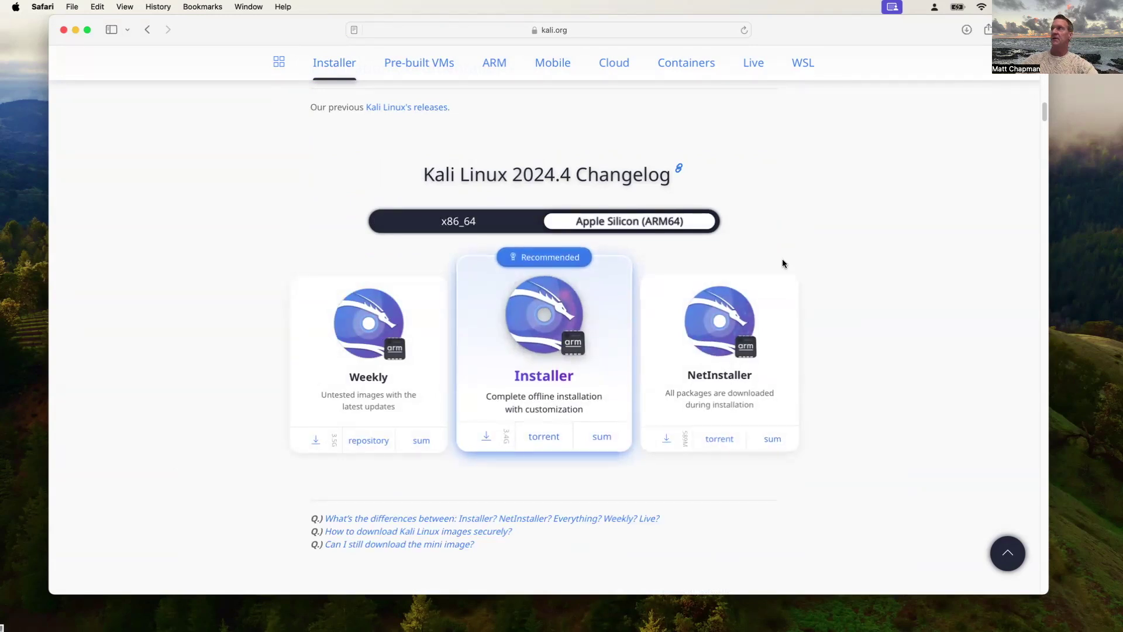
click(968, 29)
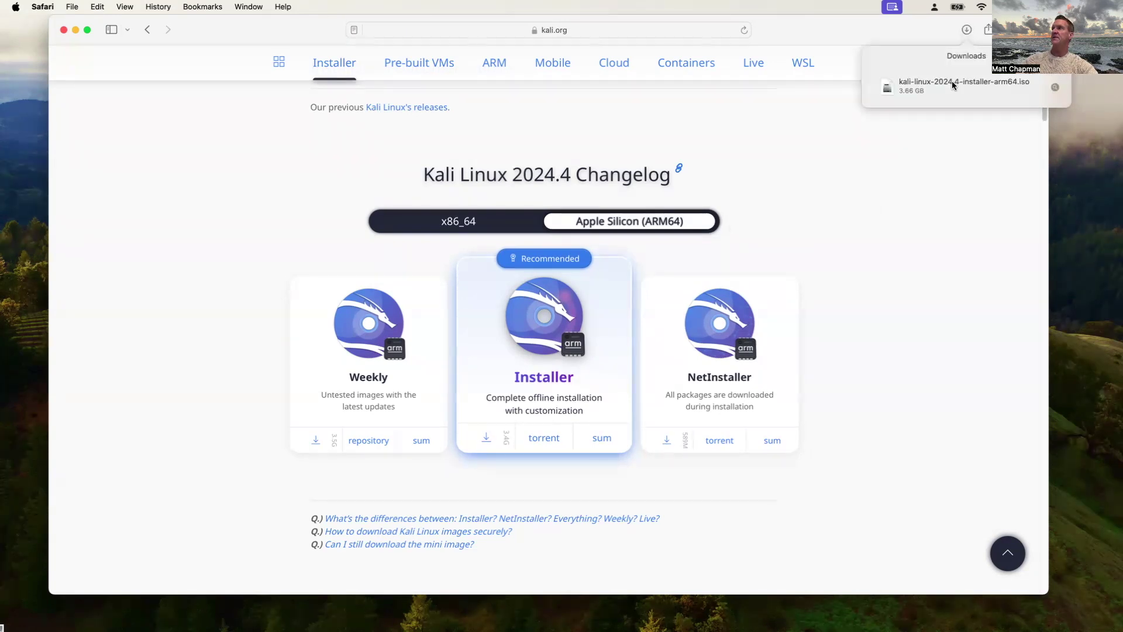
Reveal the downloaded Kali ISO in the Downloads folder, then close Finder and Safari
click(1056, 87)
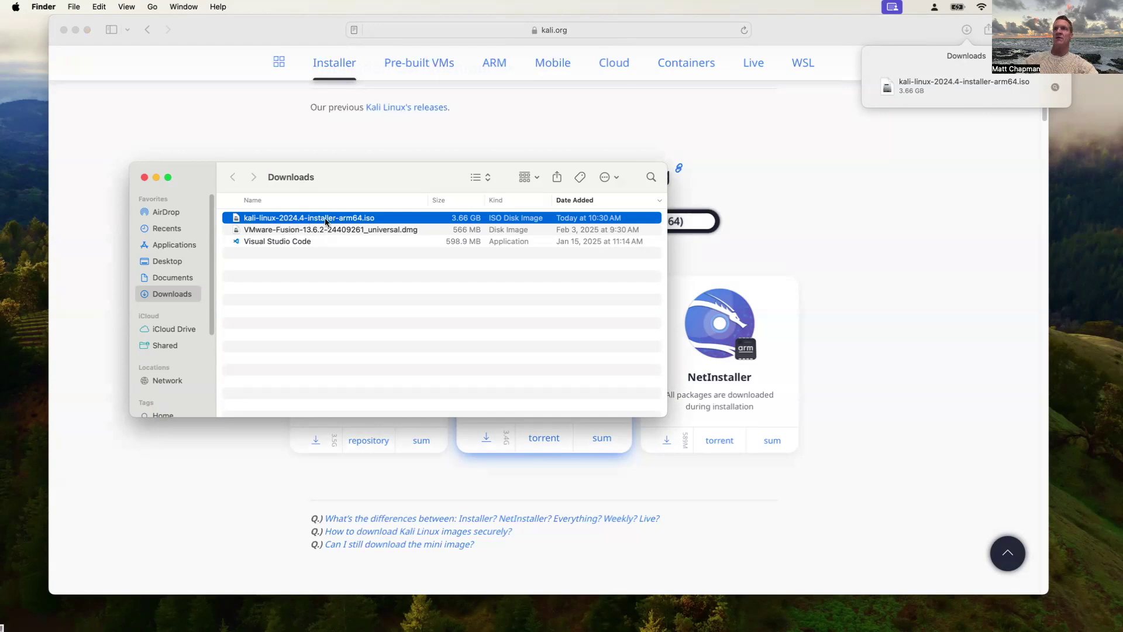
click(144, 178)
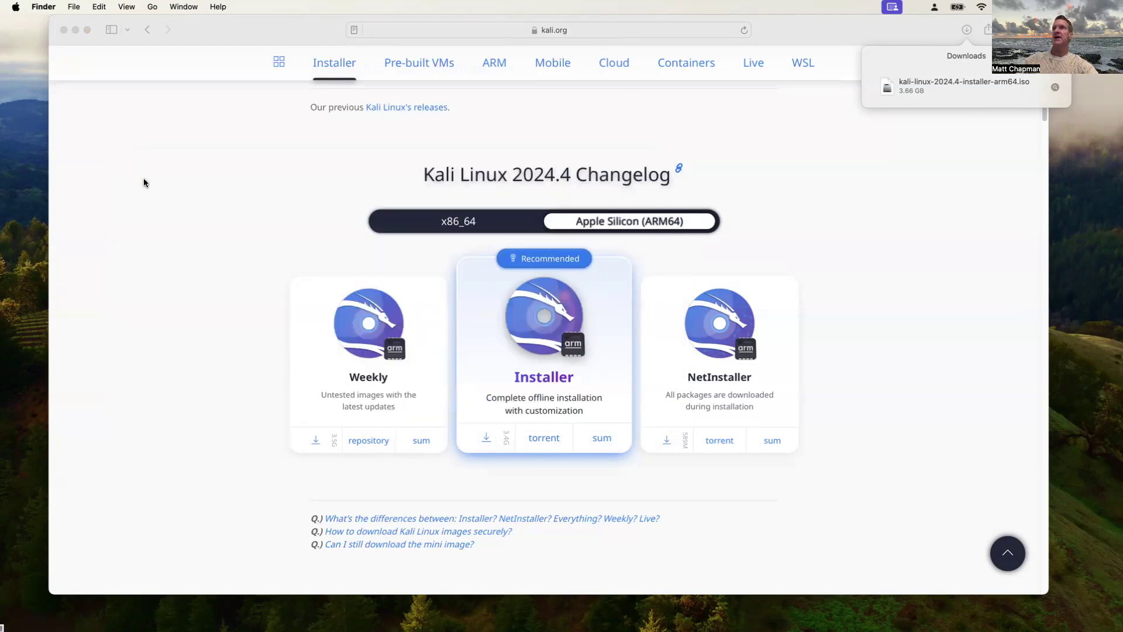
click(63, 30)
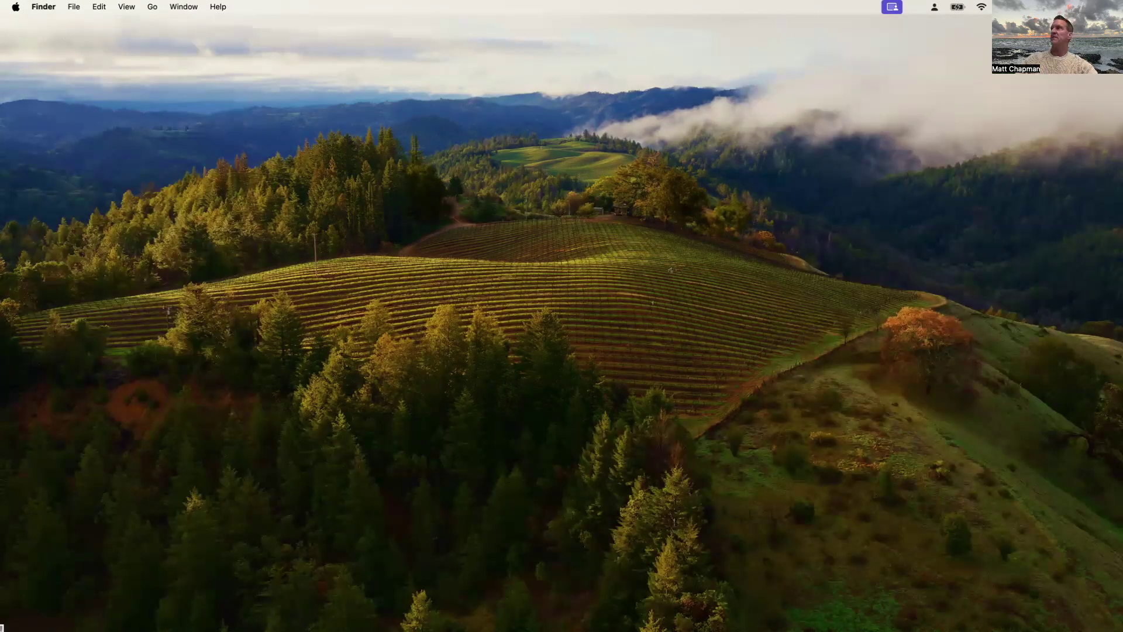
Launch VMware Fusion from Spotlight and dismiss the accessibility access warning
key(super+space)
click(427, 172)
click(299, 220)
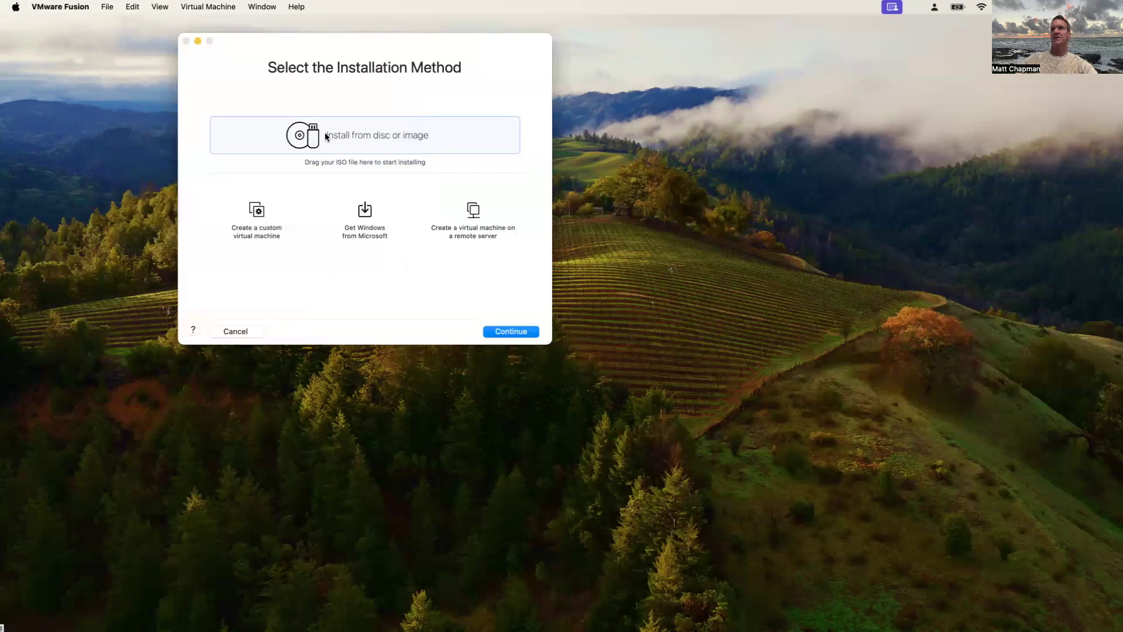
Create a new VM from disc image by dragging the Kali ARM64 ISO in
double_click(360, 138)
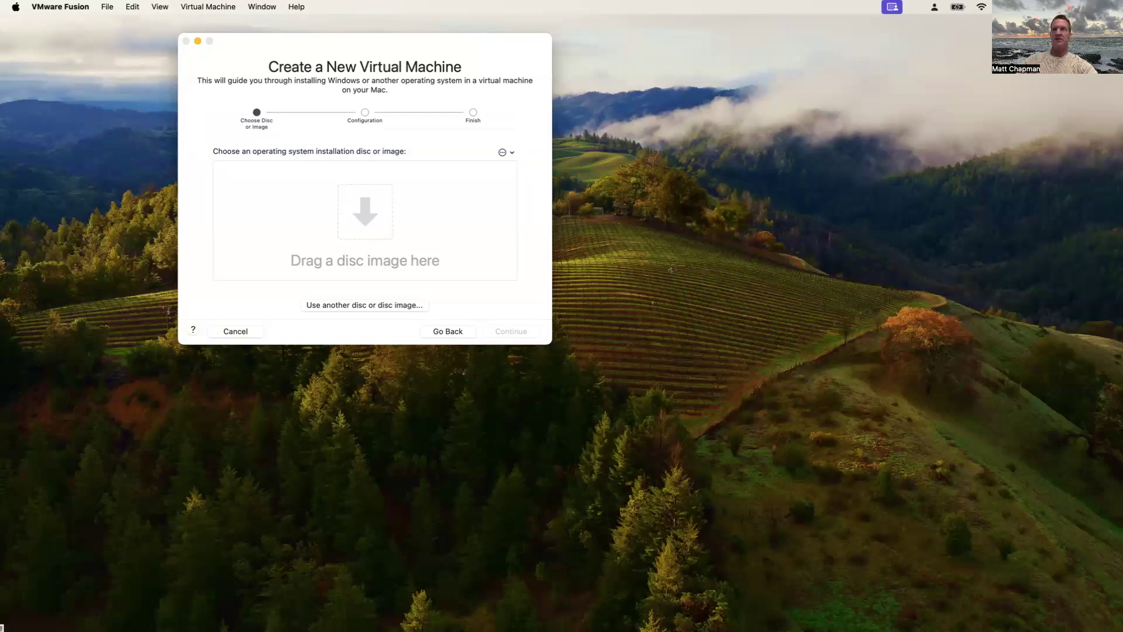
key(super+Tab)
drag(316, 381, 854, 116)
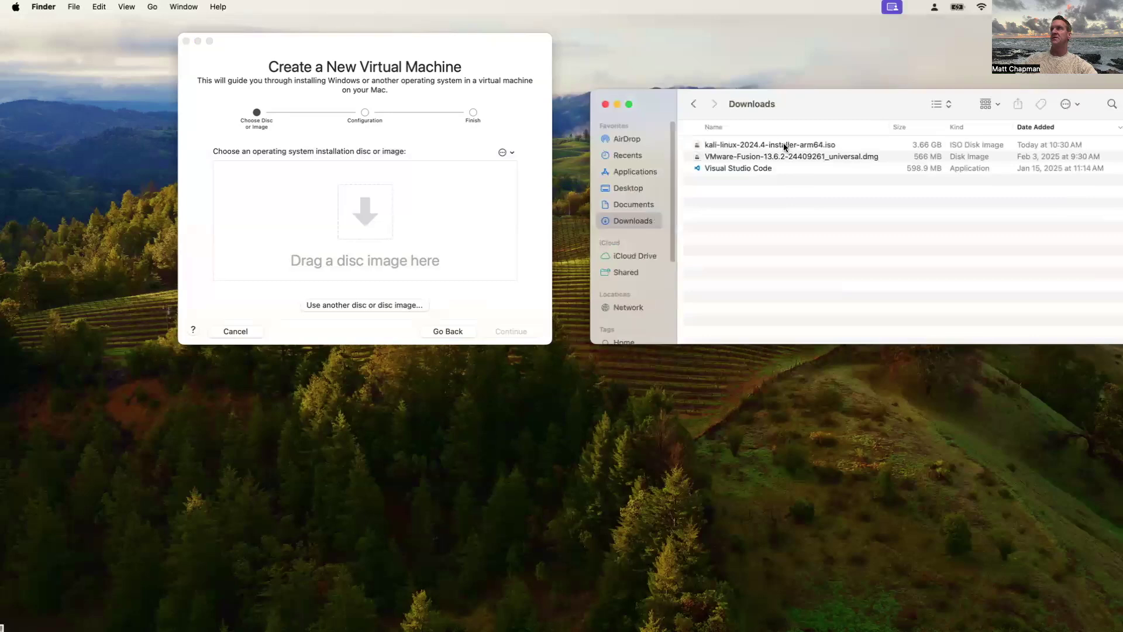
drag(782, 145, 356, 212)
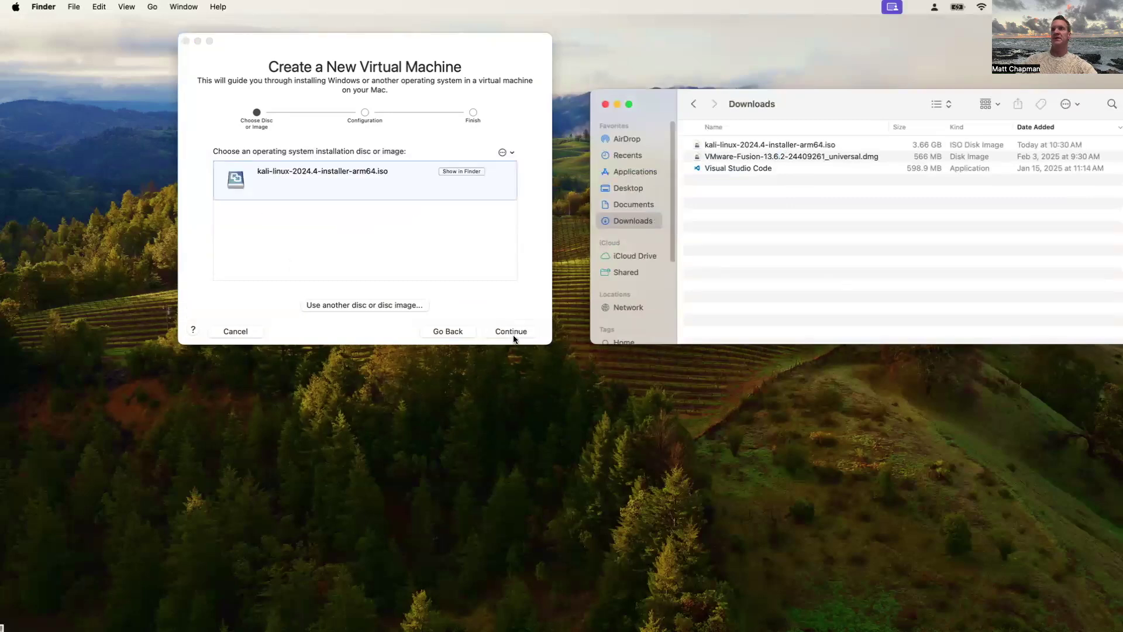
click(511, 331)
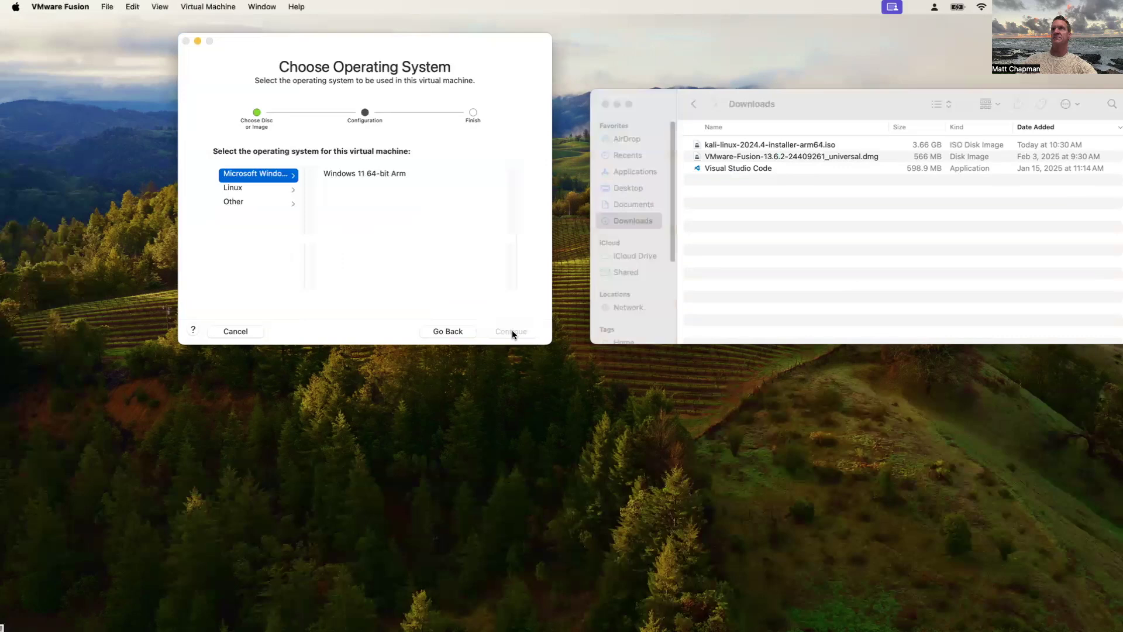
Set the guest operating system to Linux, Debian 12.x 64-bit Arm
click(256, 188)
click(347, 188)
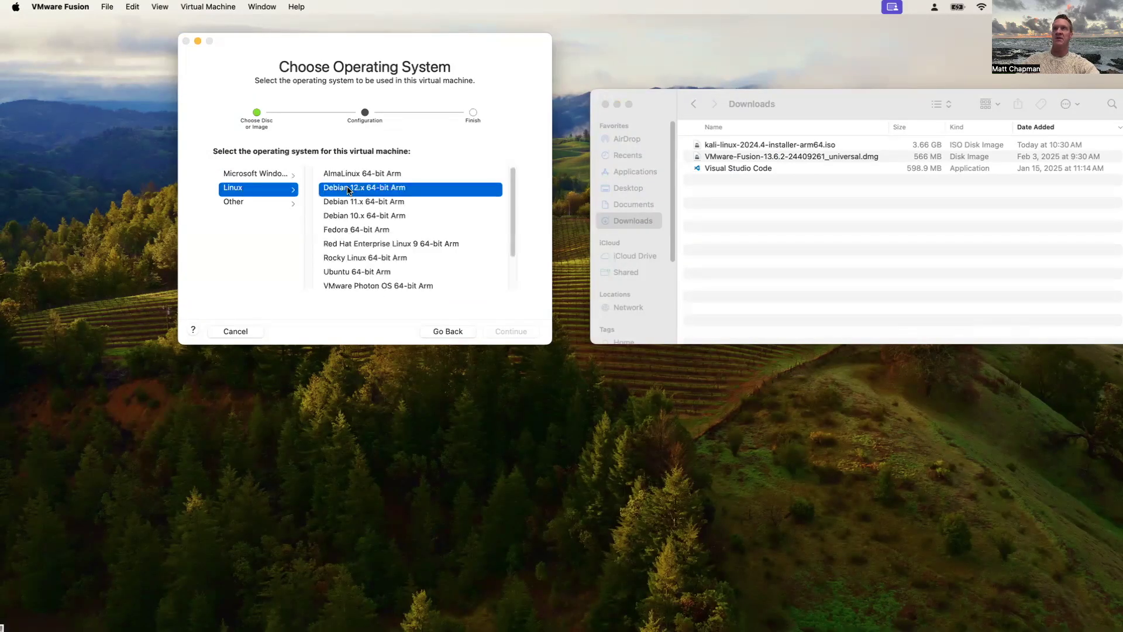
click(517, 332)
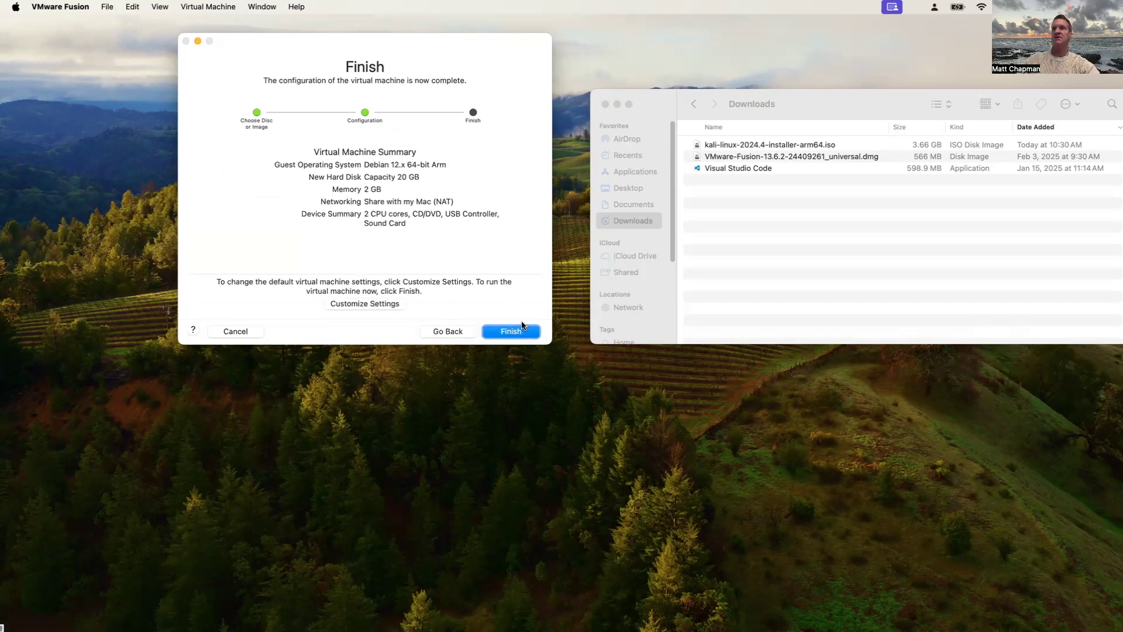
Finish the wizard and save the virtual machine as 'Kali 2024.4' in Virtual Machines
click(511, 332)
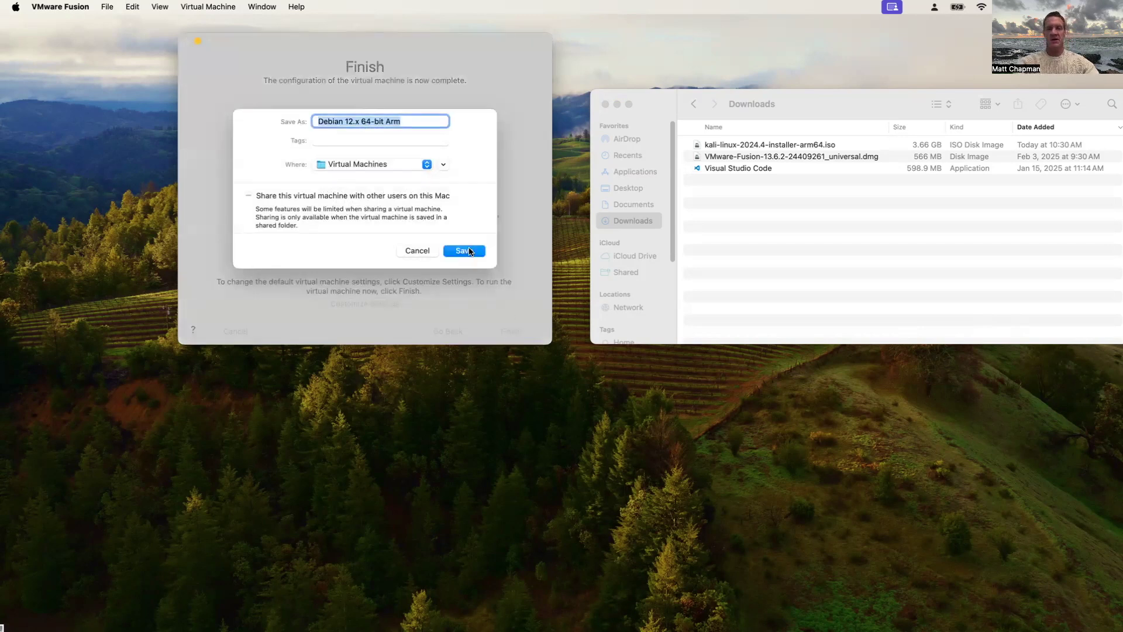
text(Kali )
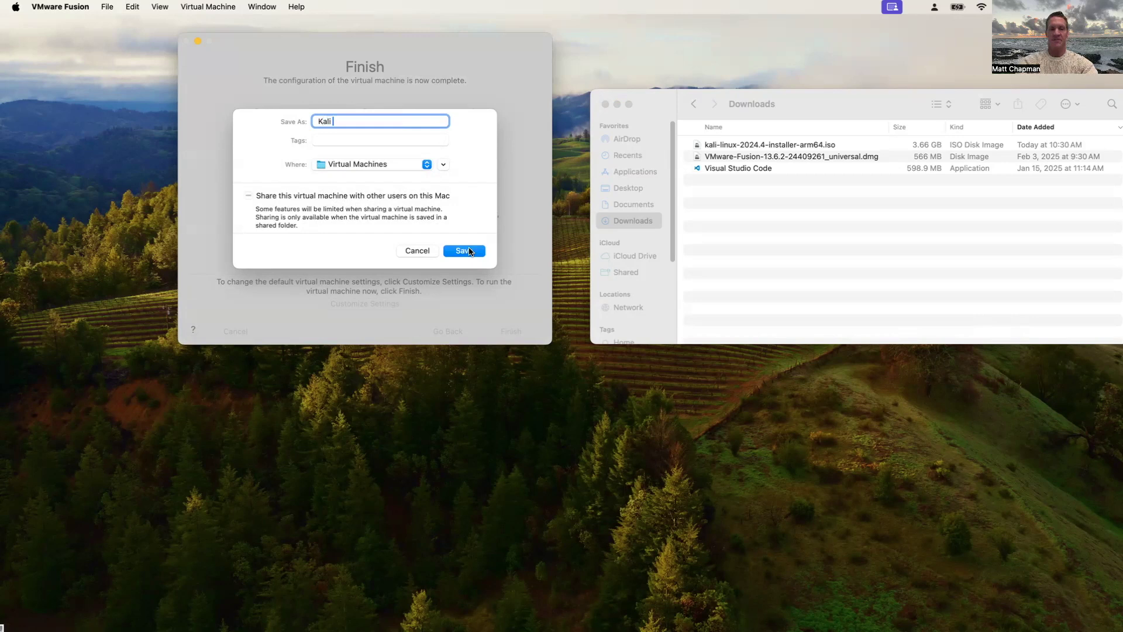
text(2024.4)
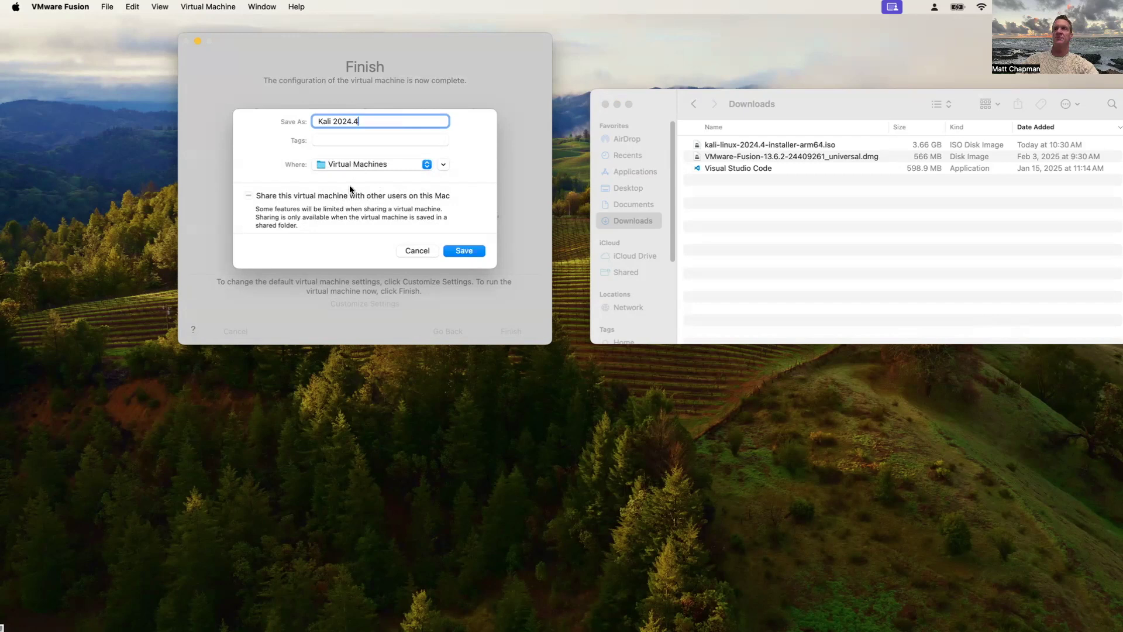
click(466, 251)
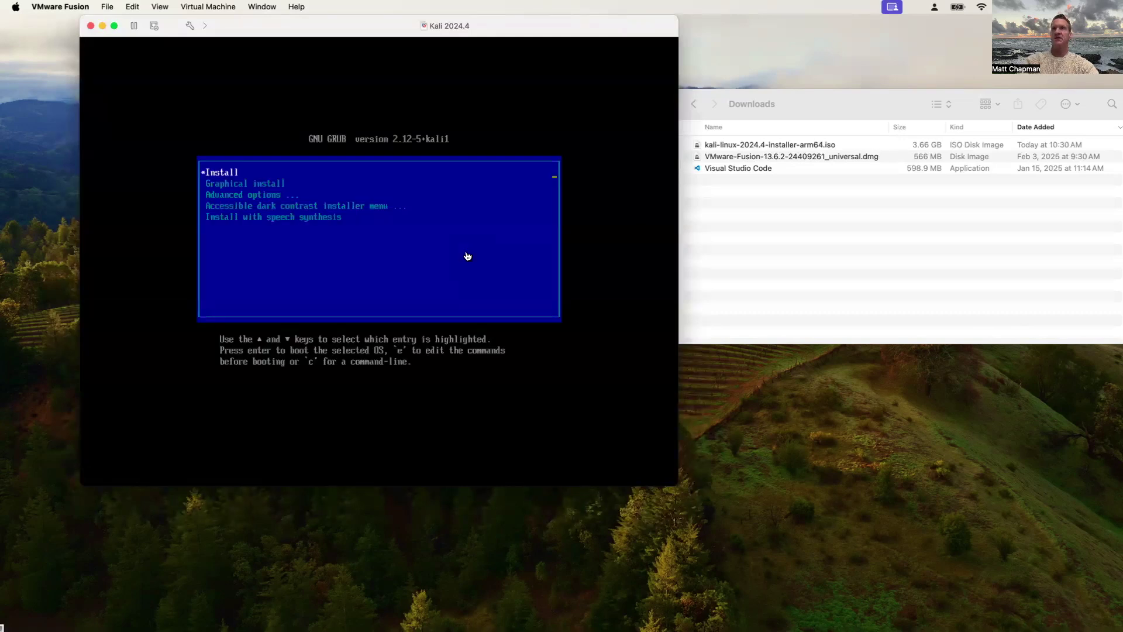
Boot the Kali installer, accepting English, United States and the American English keyboard
click(467, 255)
key(Return)
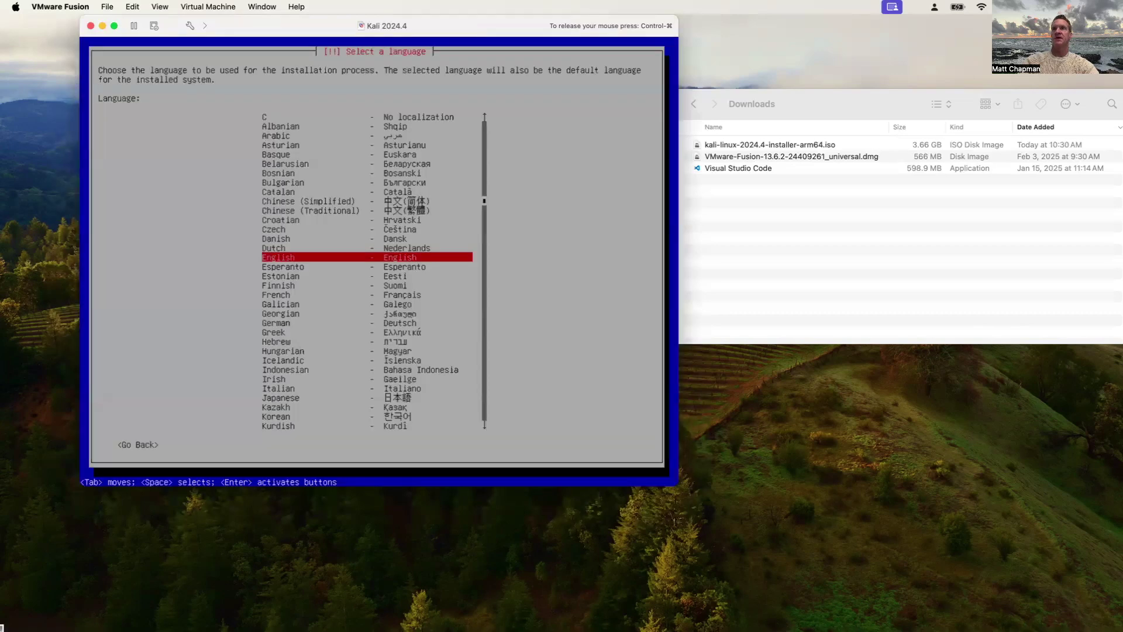
key(Return)
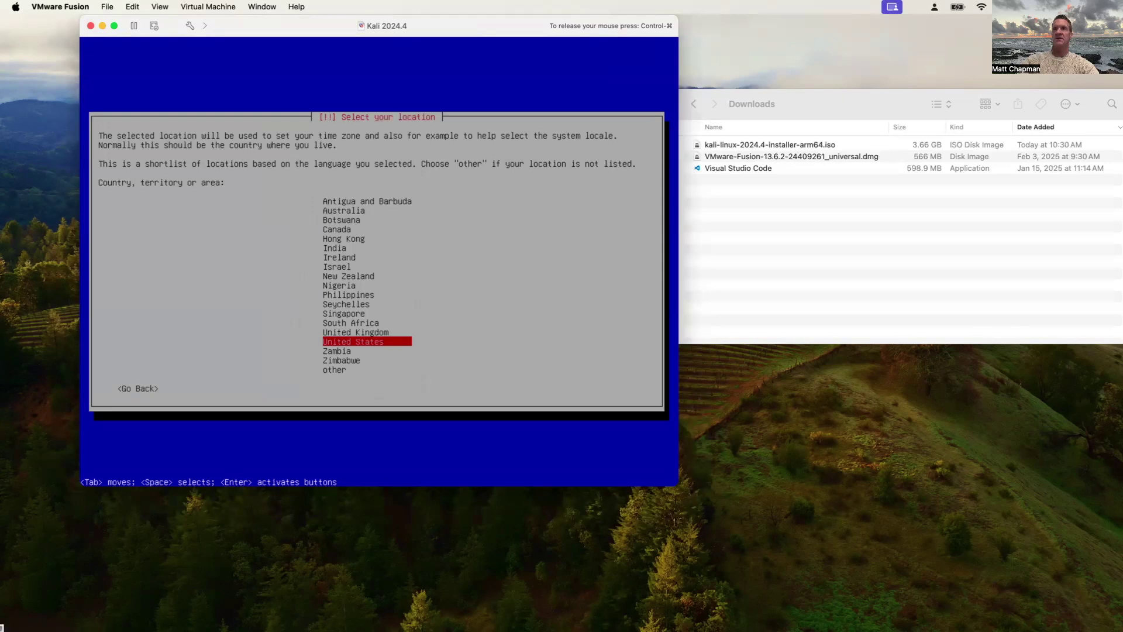
key(Return)
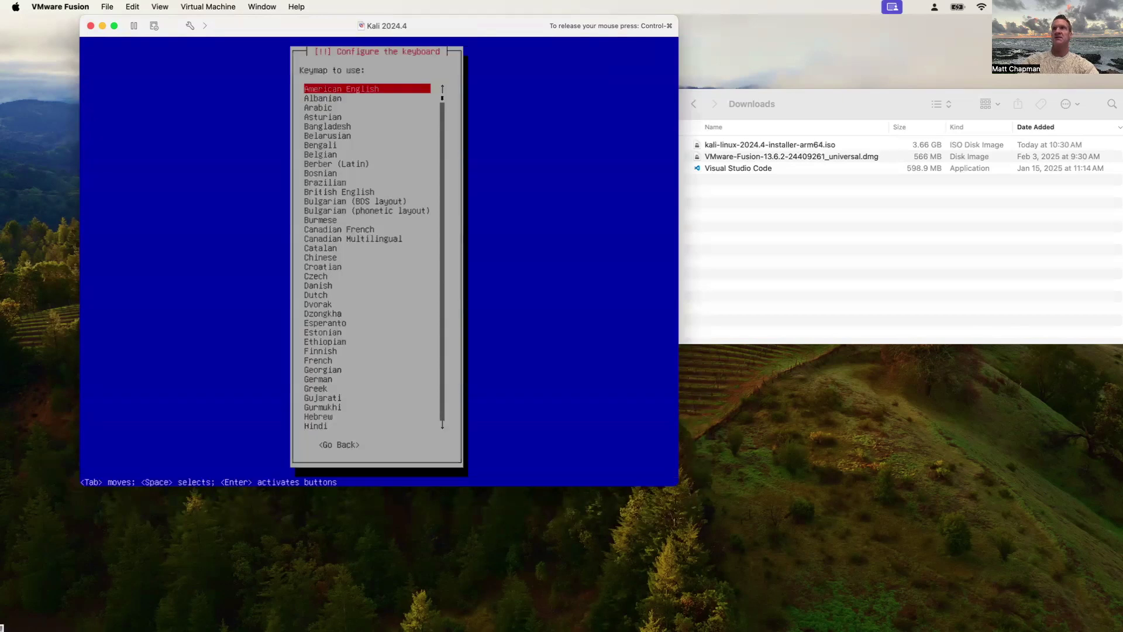
key(Return)
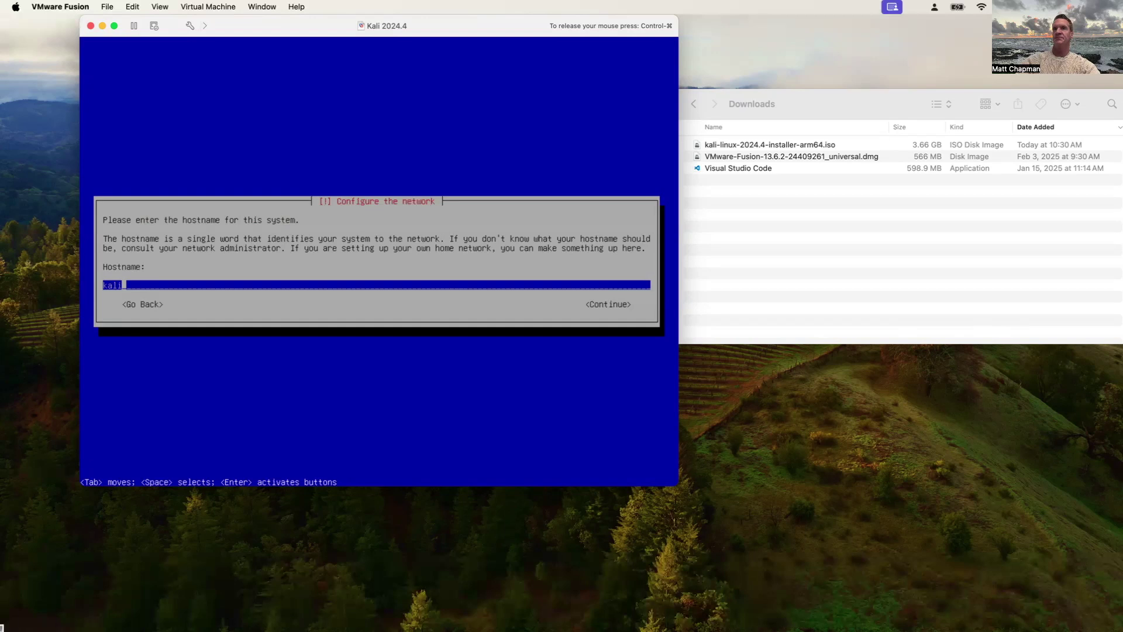
Keep 'kali' as the hostname and leave the domain name empty
key(Tab)
key(Return)
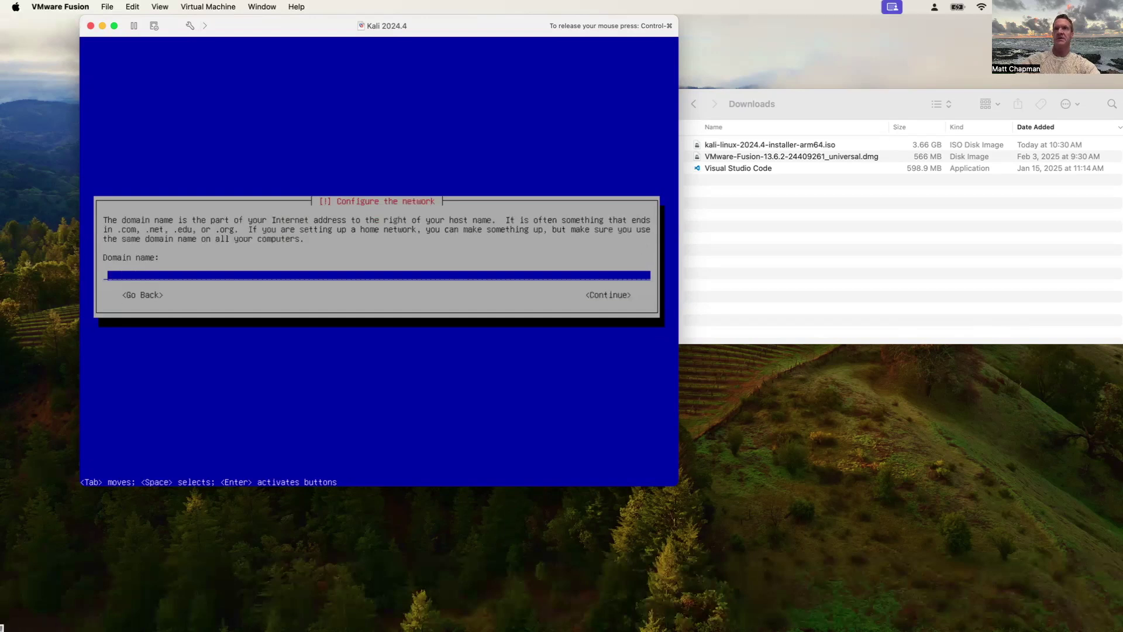
key(Tab)
Skip the domain name, accept the full name and enter the new user's username
key(Return)
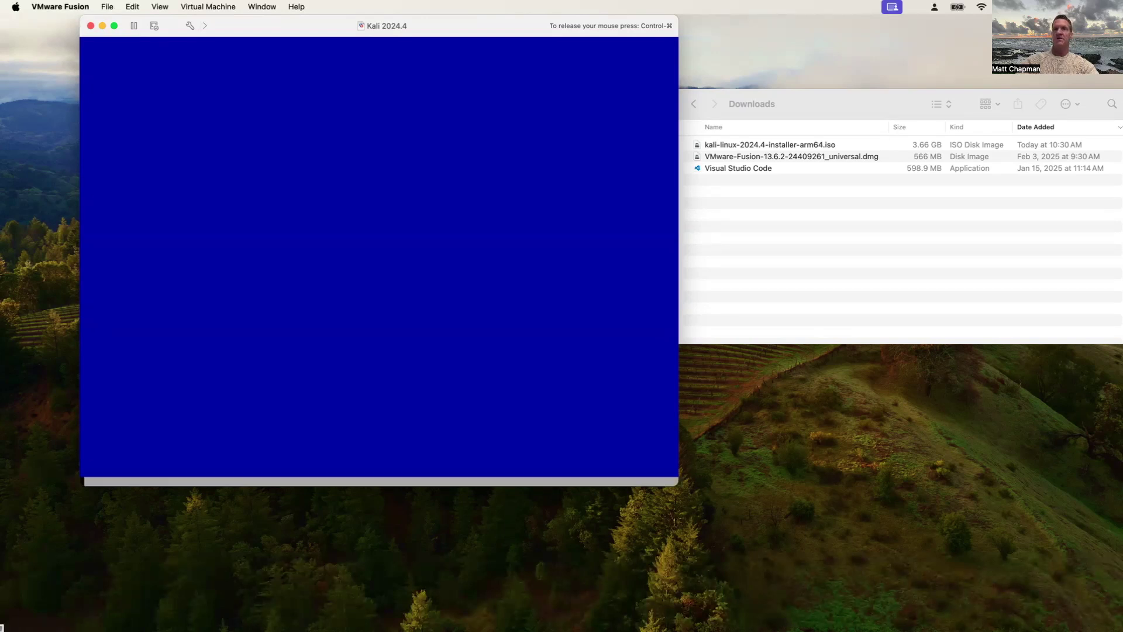
key(Return)
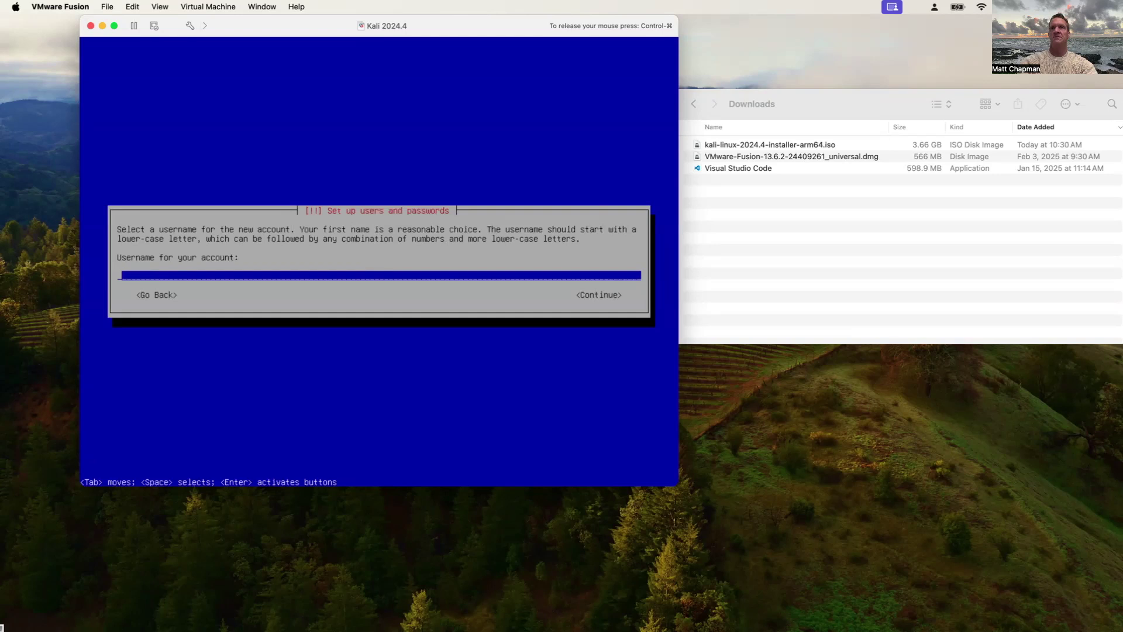
text(drcha)
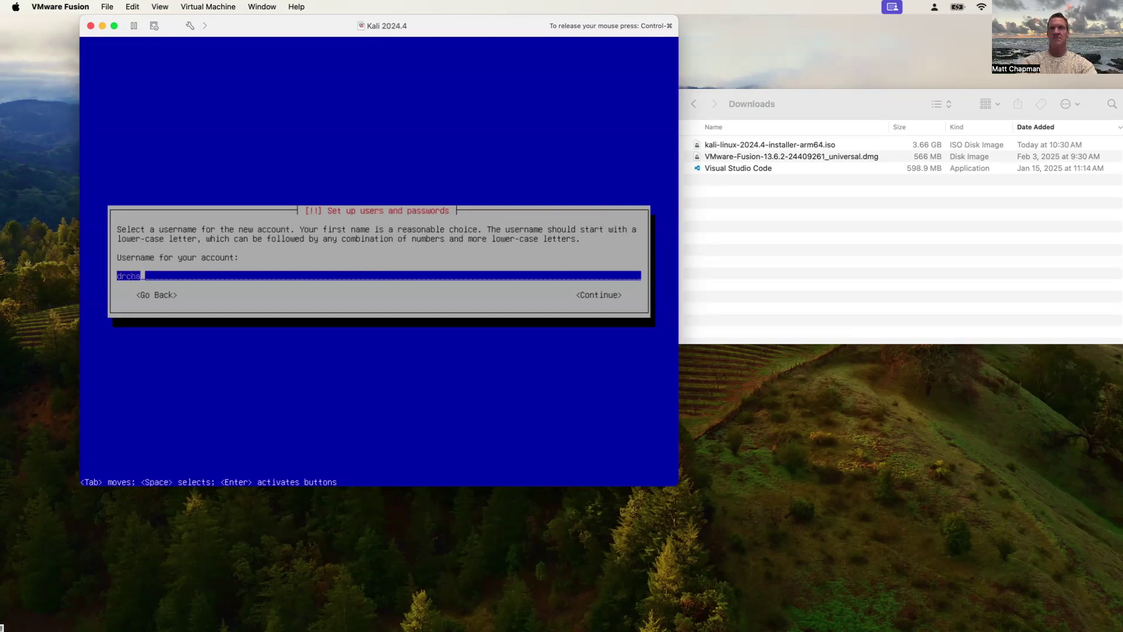
key(Return)
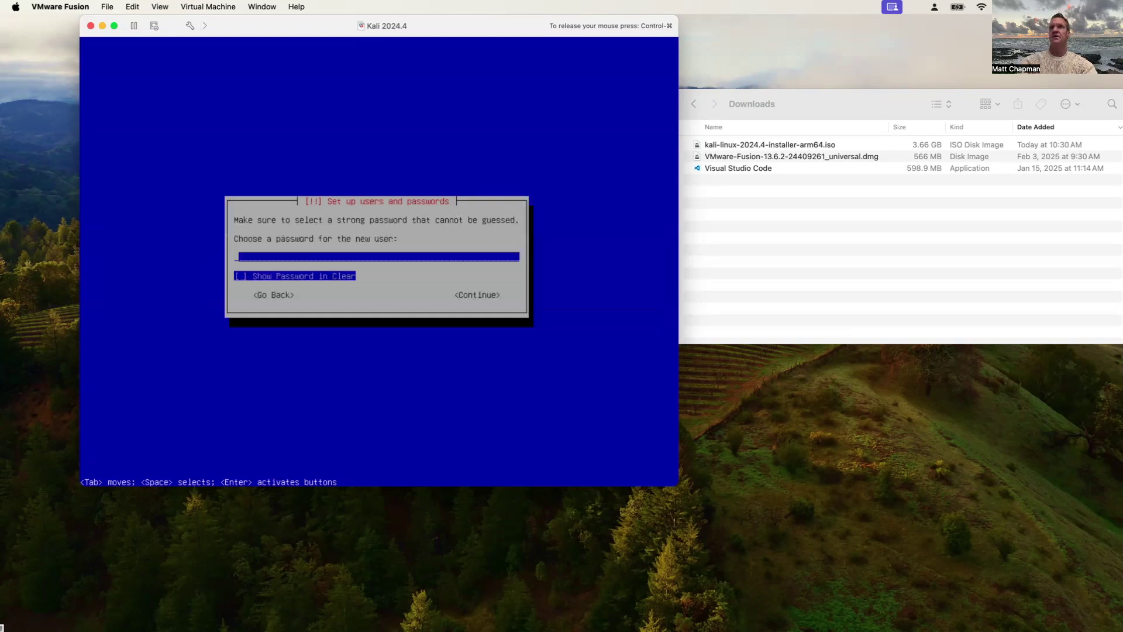
Enter the account password and re-enter it to verify
text(******)
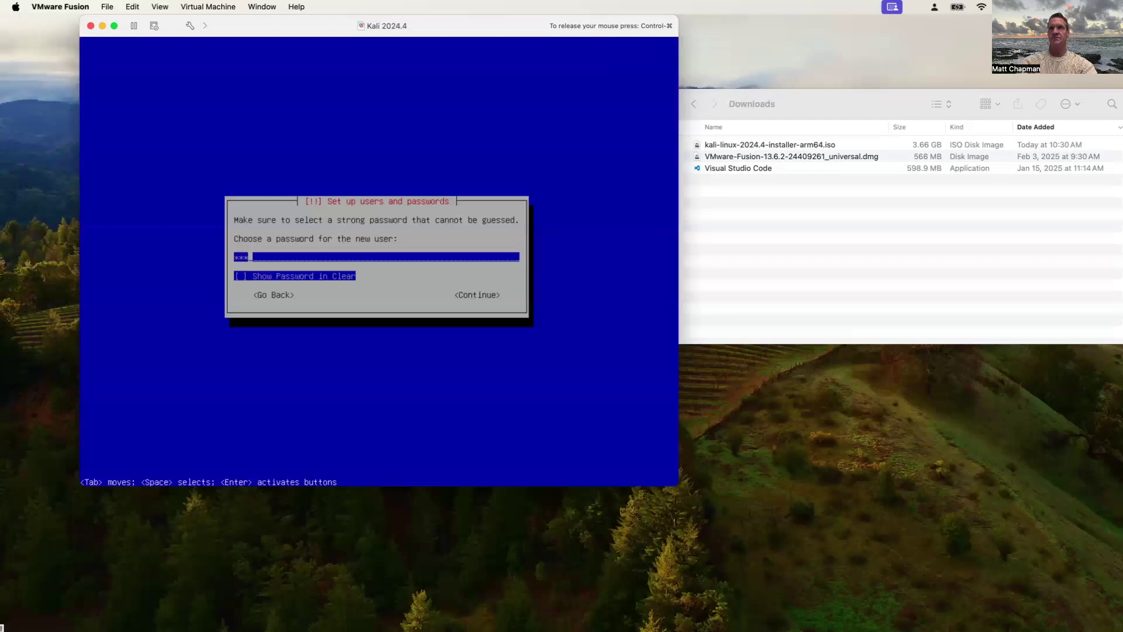
key(Return)
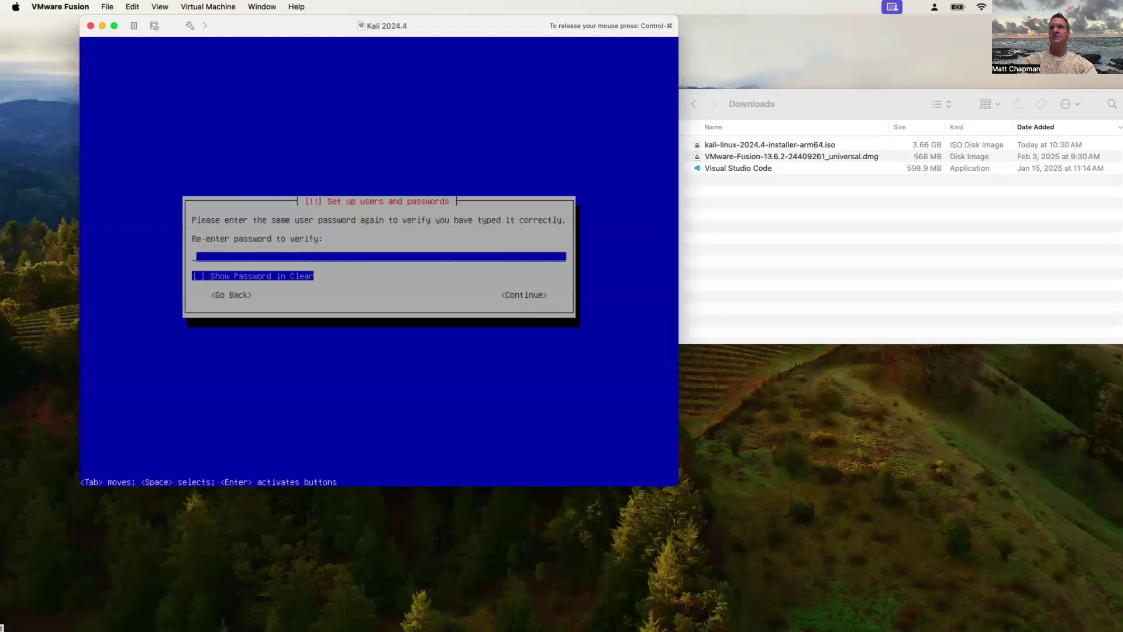
text(******)
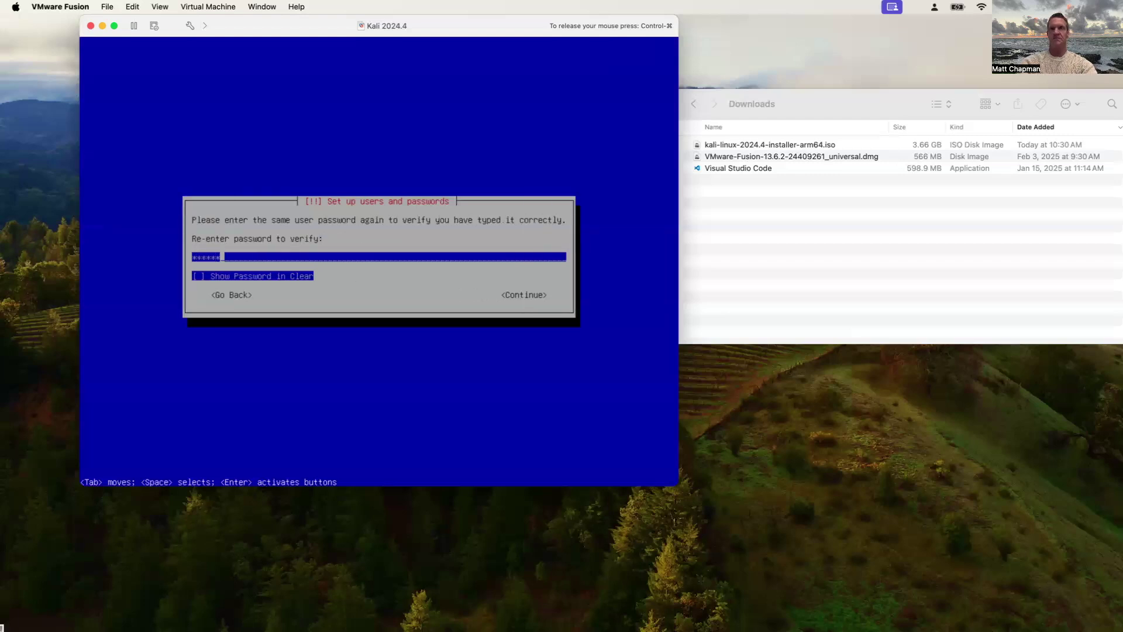
key(Return)
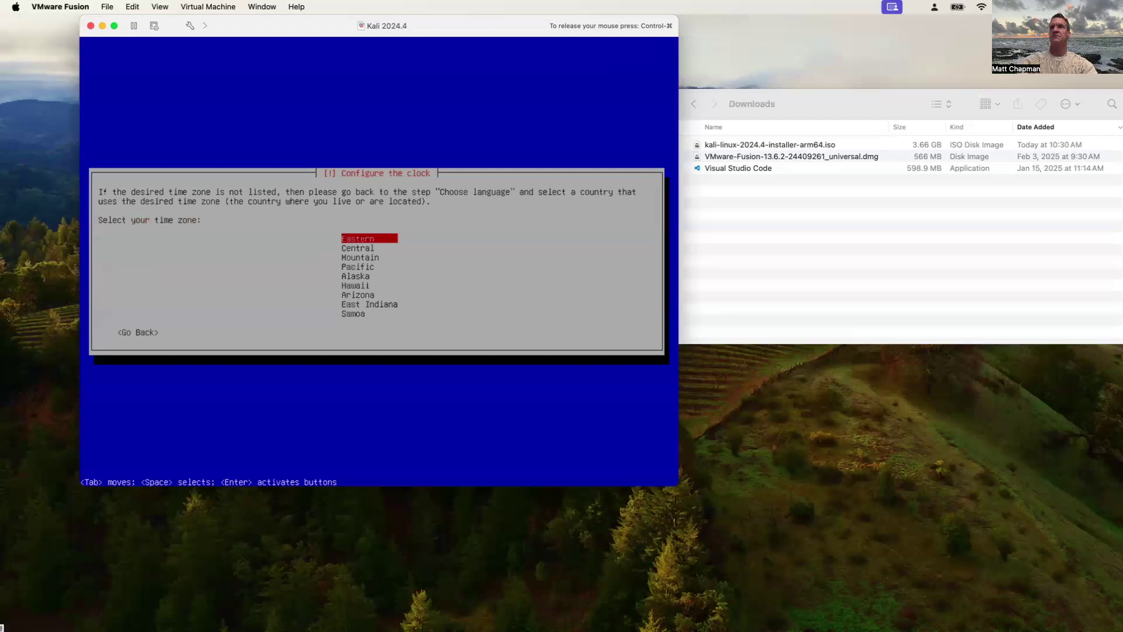
Accept Eastern as the time zone in the clock configuration
key(Return)
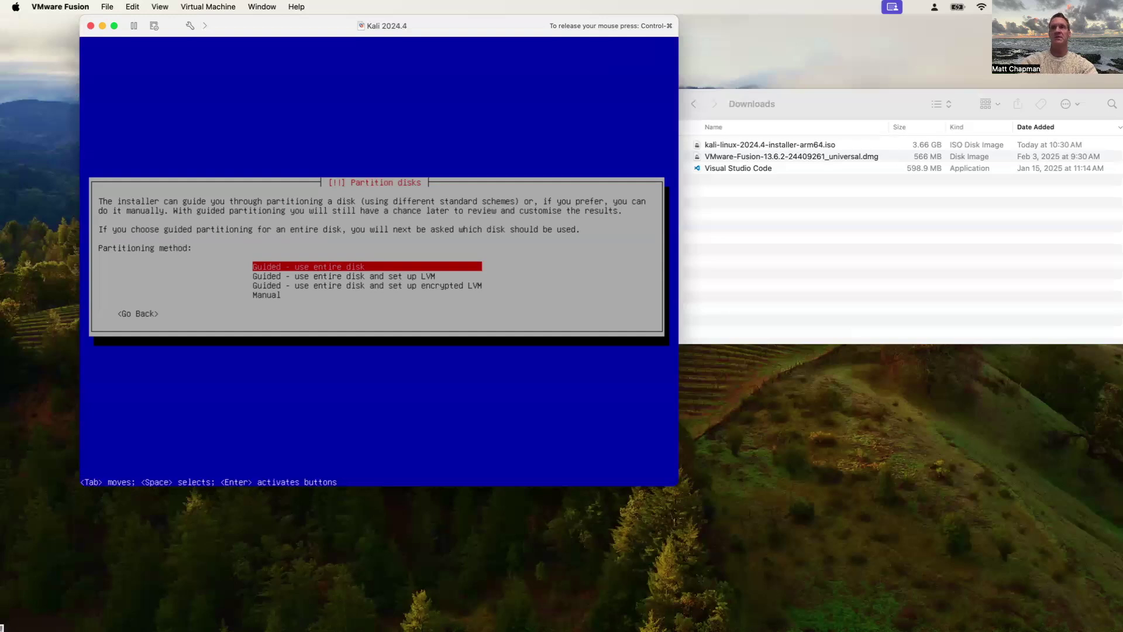
Guided-partition the whole 21.5 GB NVMe disk with all files in one partition and write changes
key(Return)
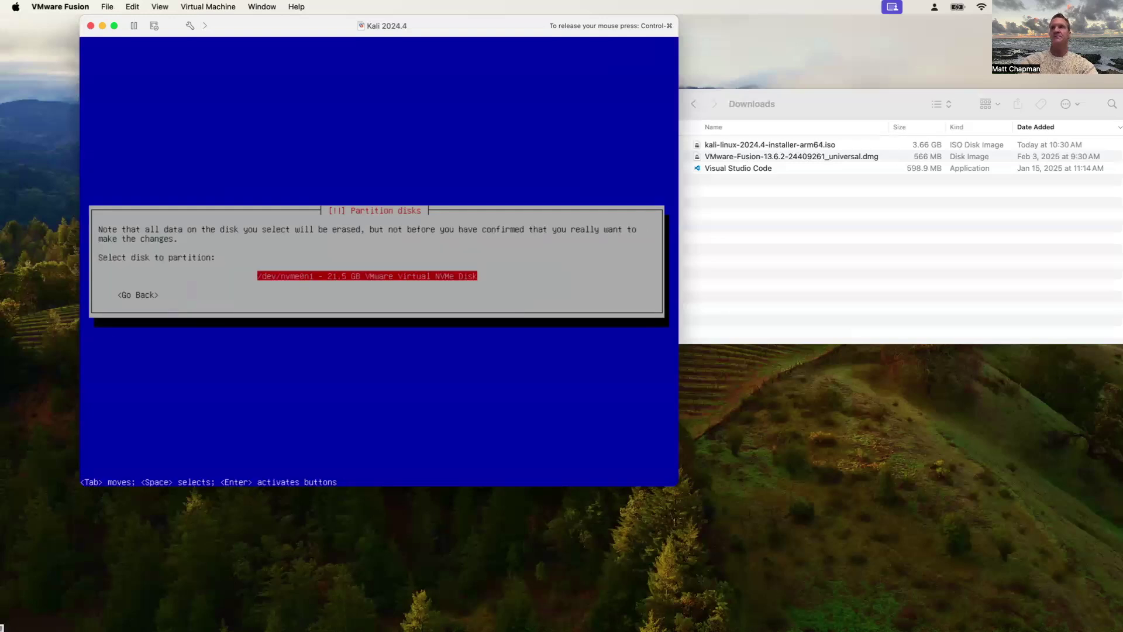
key(Return)
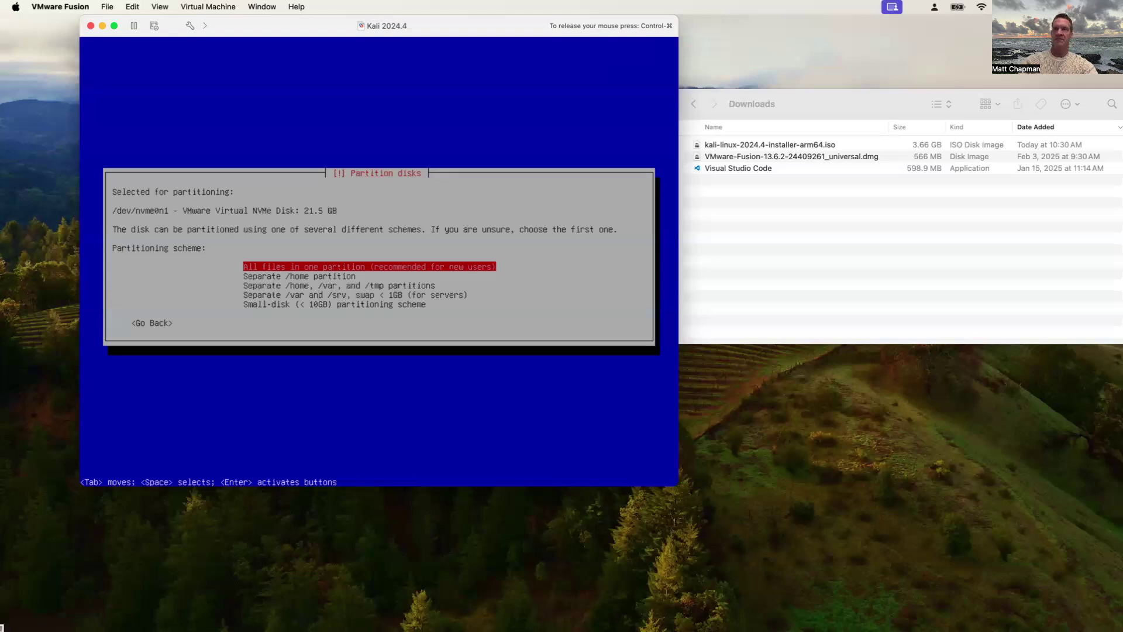
key(Return)
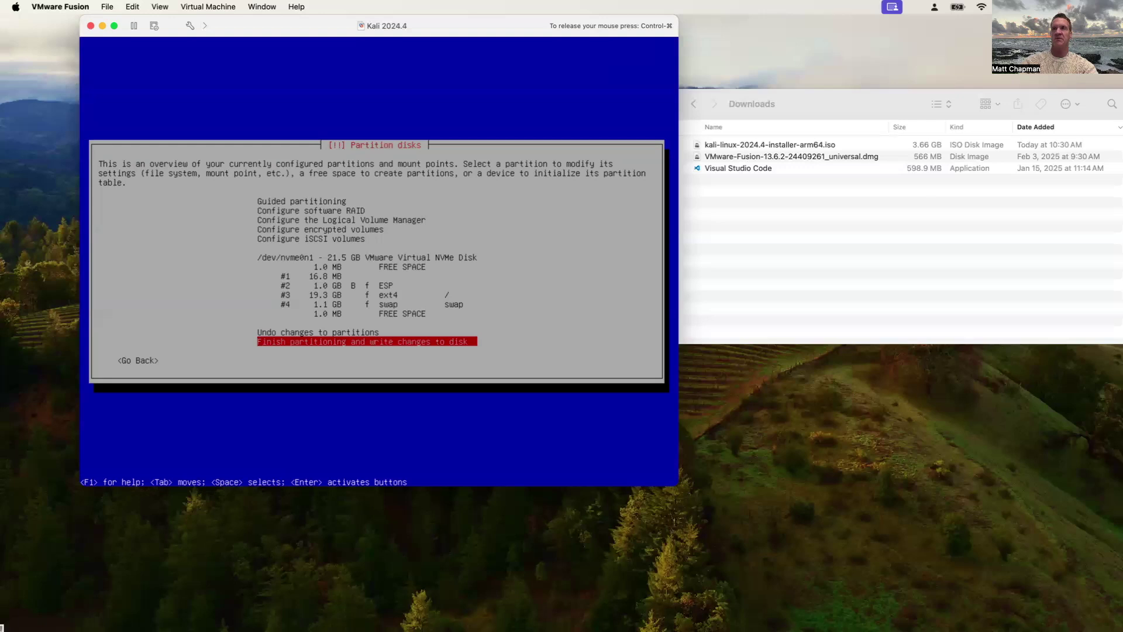
key(Return)
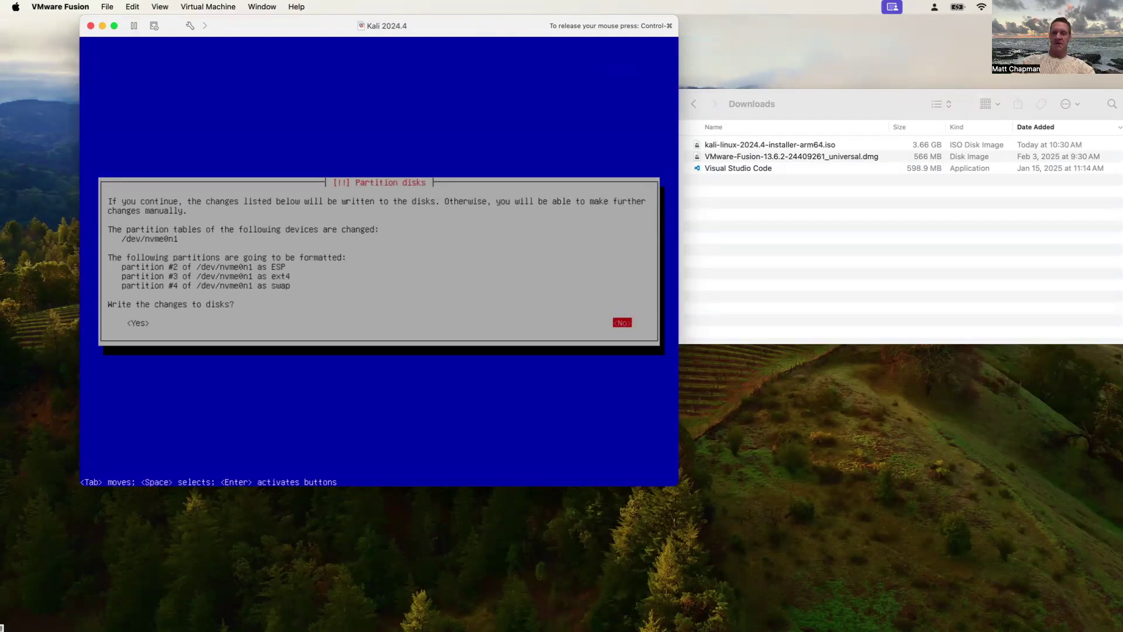
key(Tab)
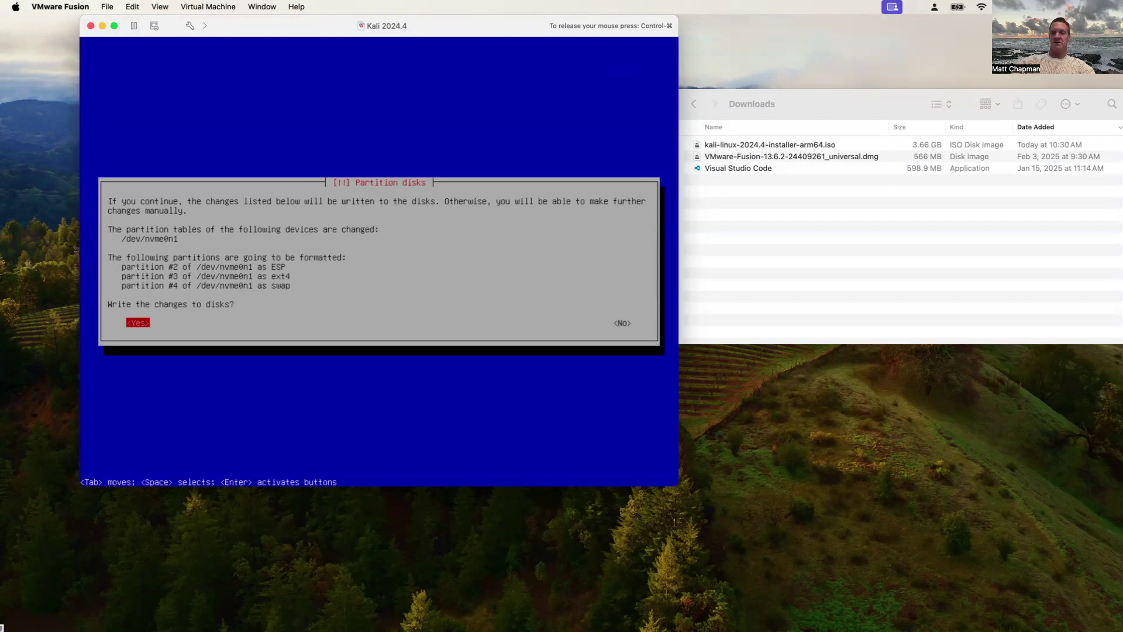
key(Return)
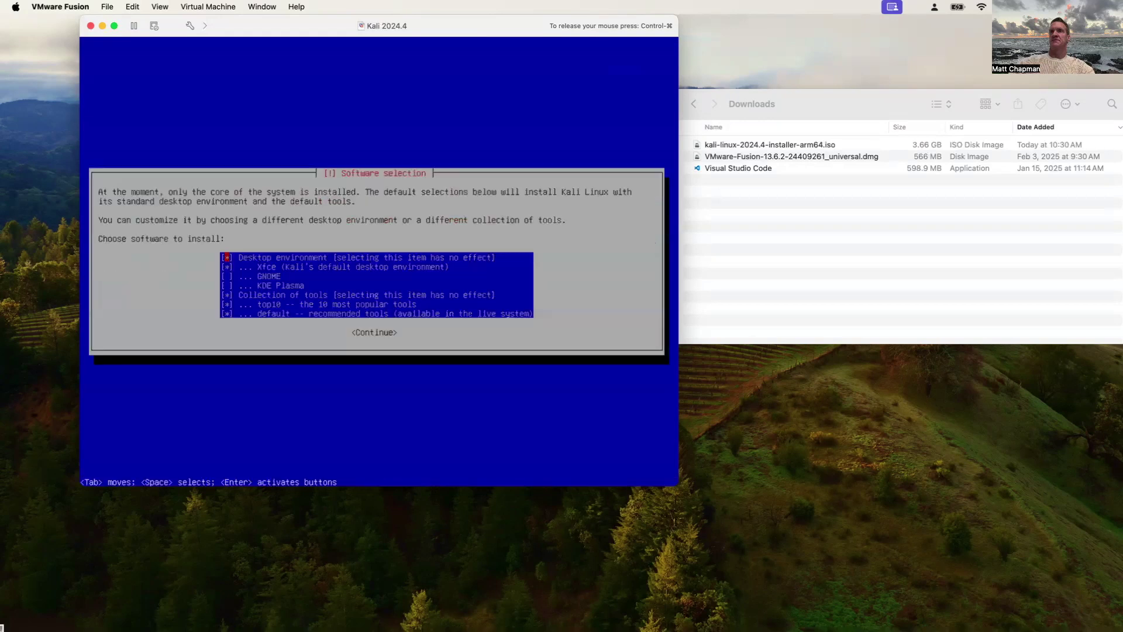
Keep the default Xfce desktop and top10/default tool selections and start installing
key(Tab)
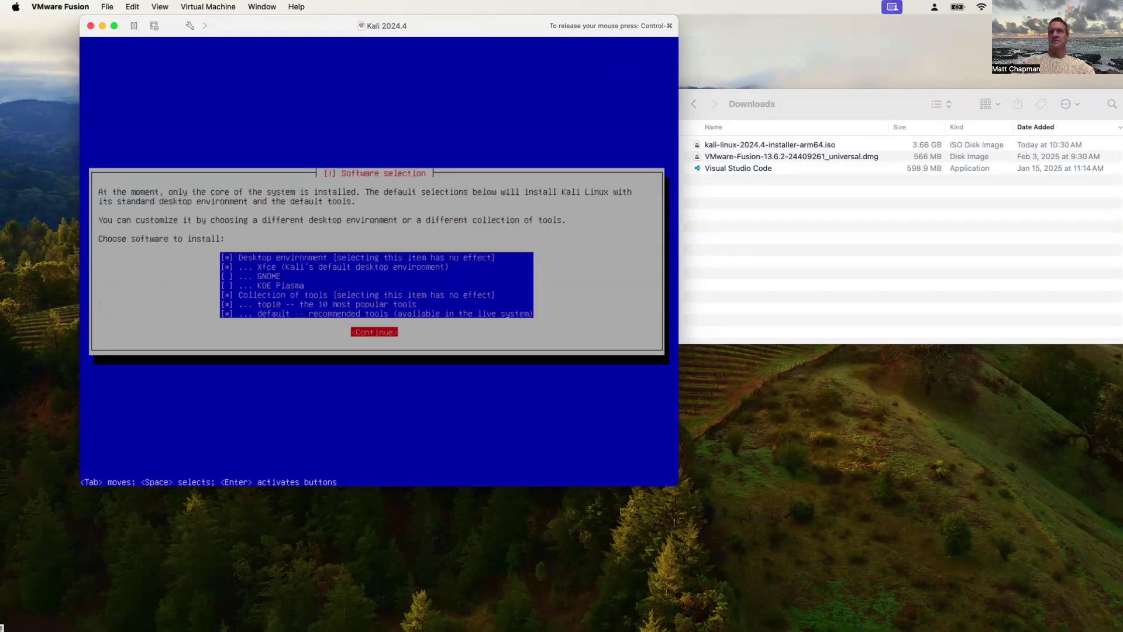
key(Return)
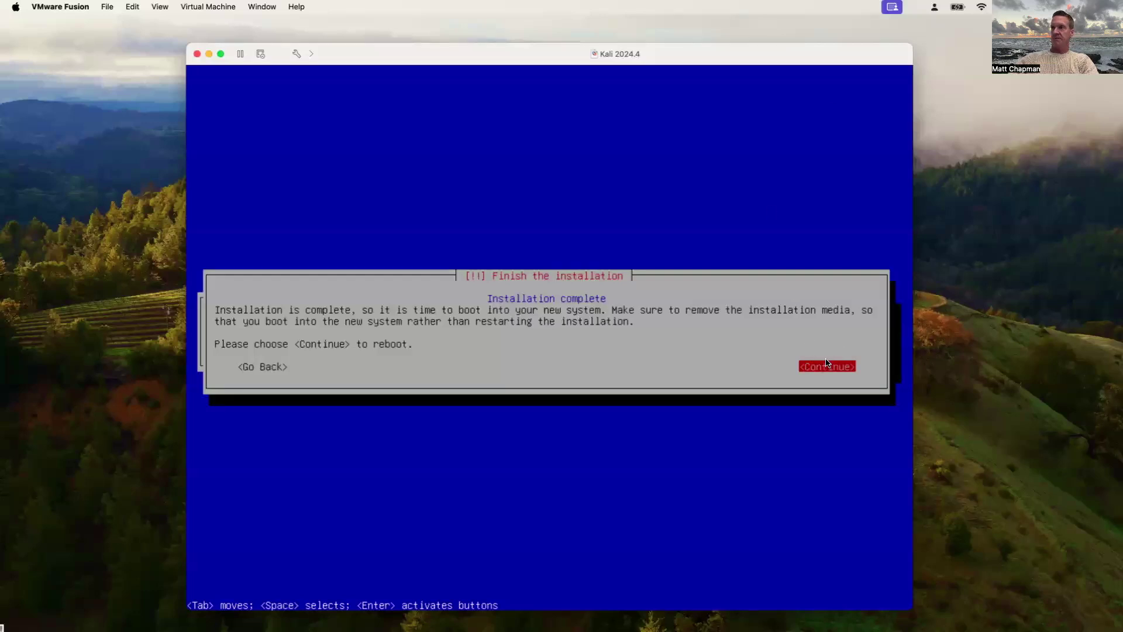
Confirm Continue to reboot the finished installation into the Kali login screen
click(822, 329)
key(Return)
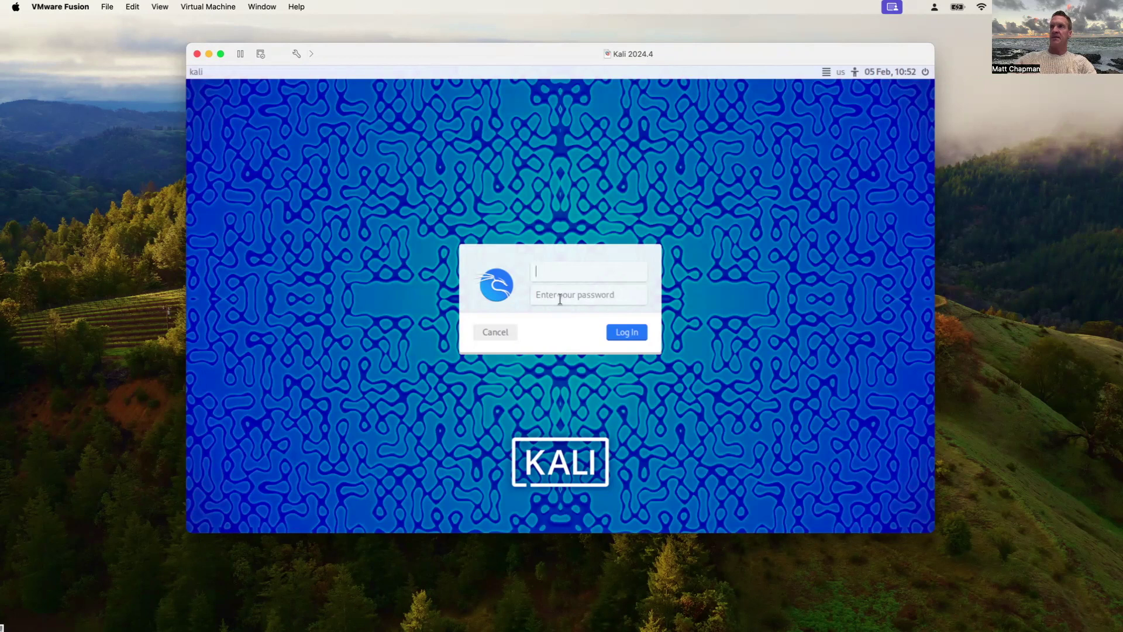
Log into Kali with the user's username and password to reach the Xfce desktop
text(drchap)
key(Tab)
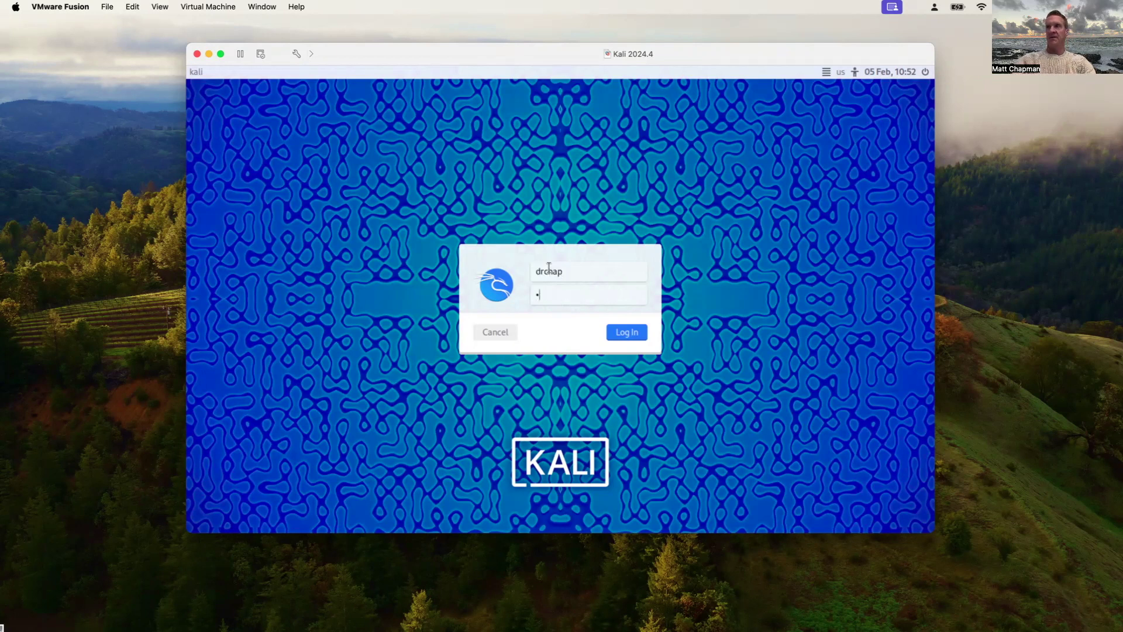
text(kali12)
key(Return)
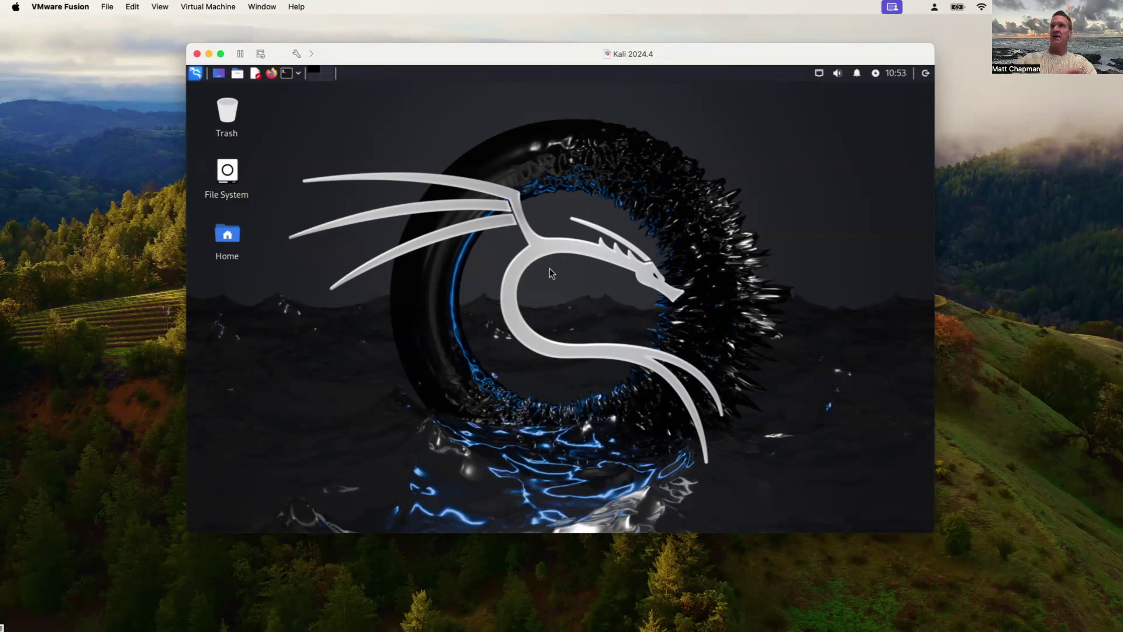
Open and close a terminal from the top panel, then launch Firefox on the Kali start page
click(198, 75)
click(601, 190)
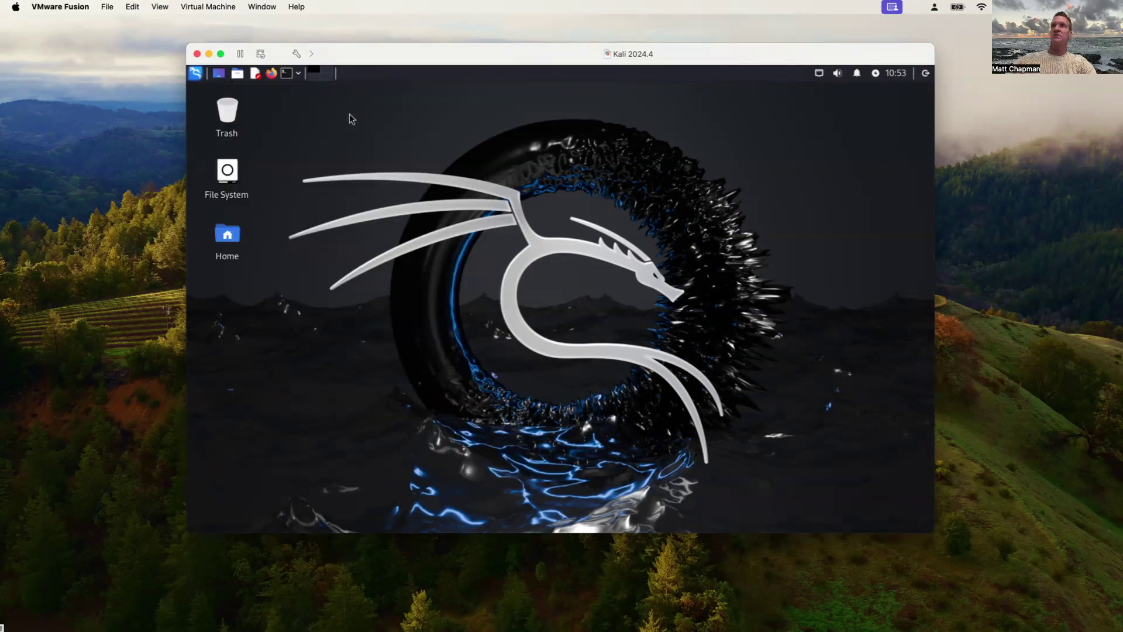
click(287, 74)
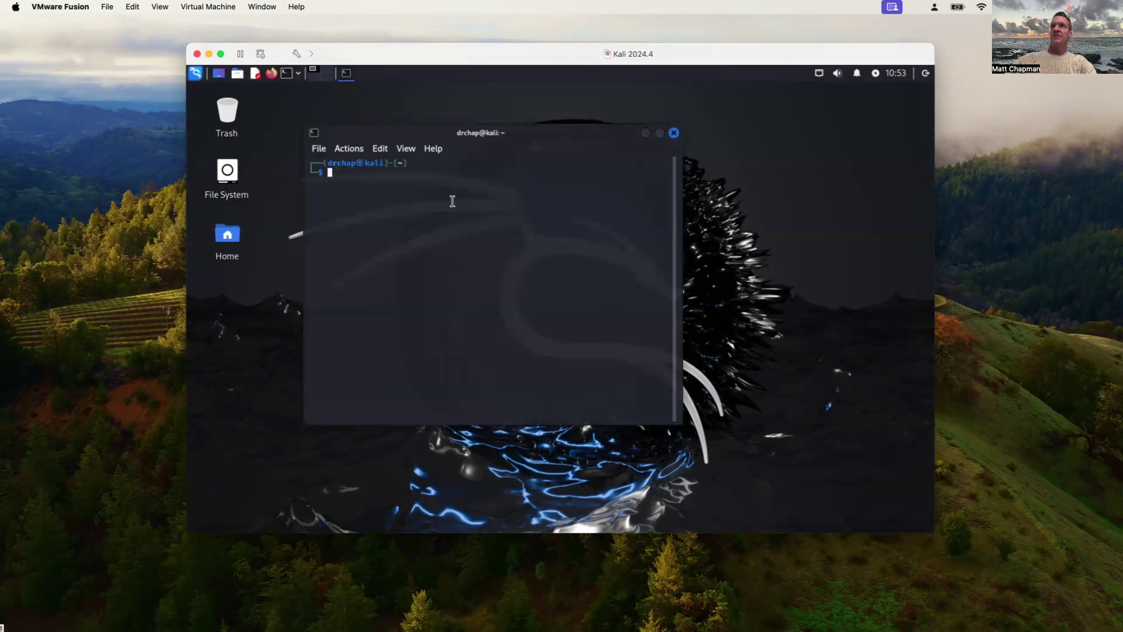
click(674, 132)
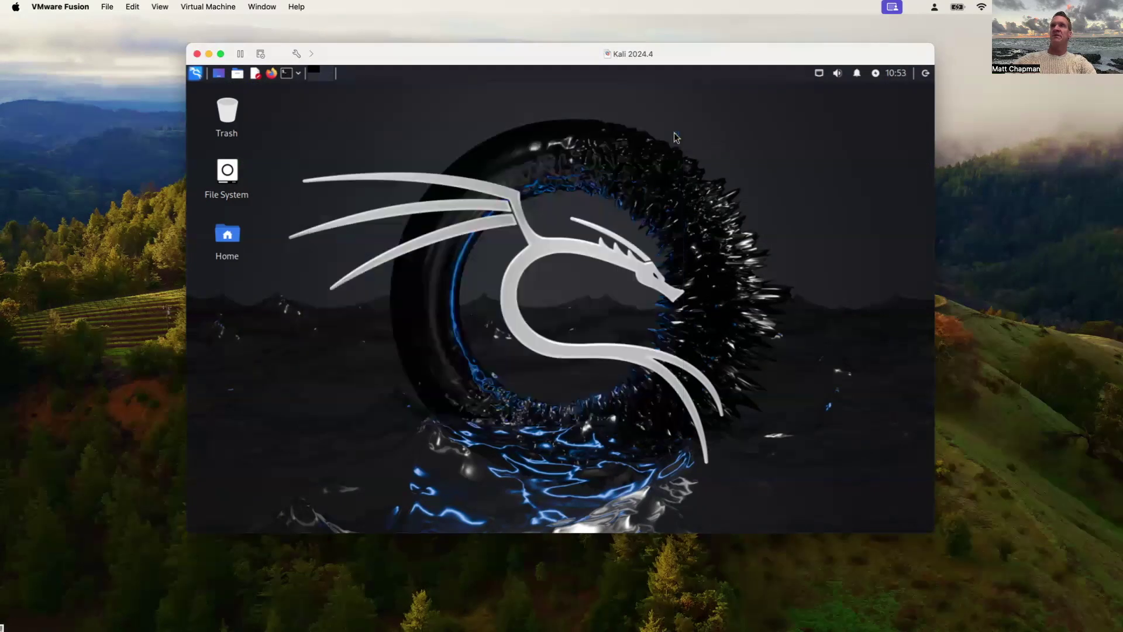
click(272, 74)
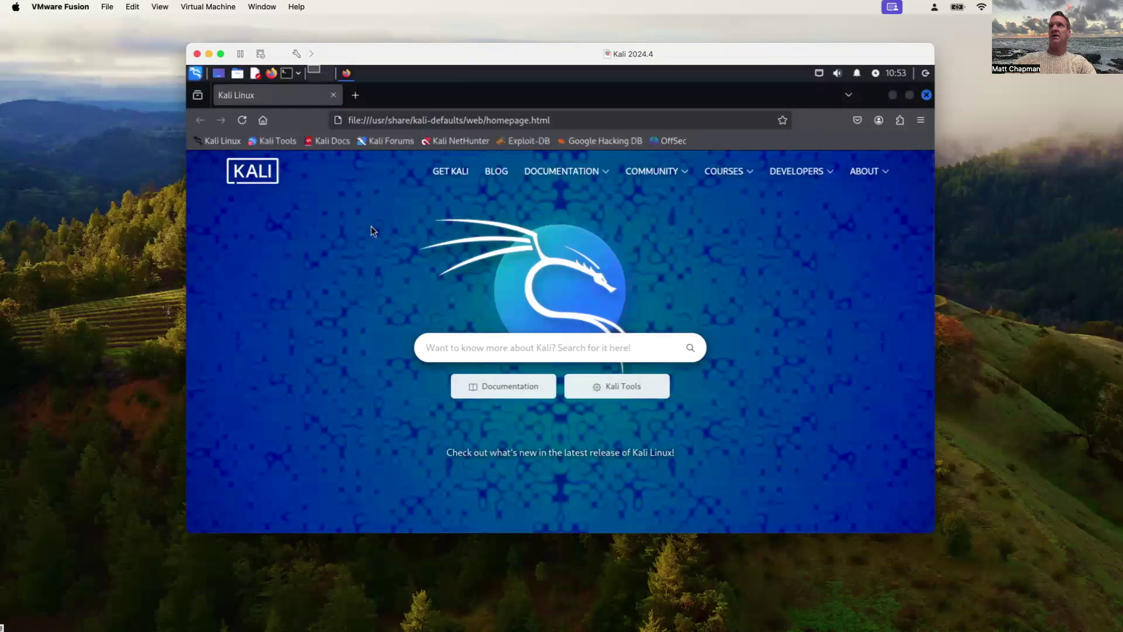
click(470, 121)
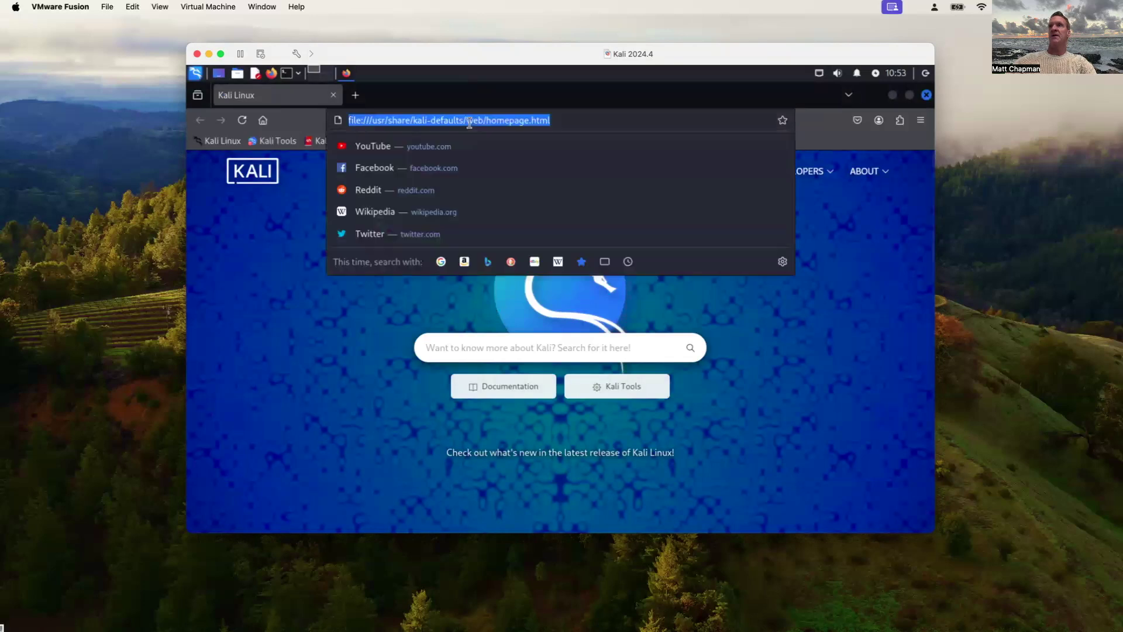
text(www.)
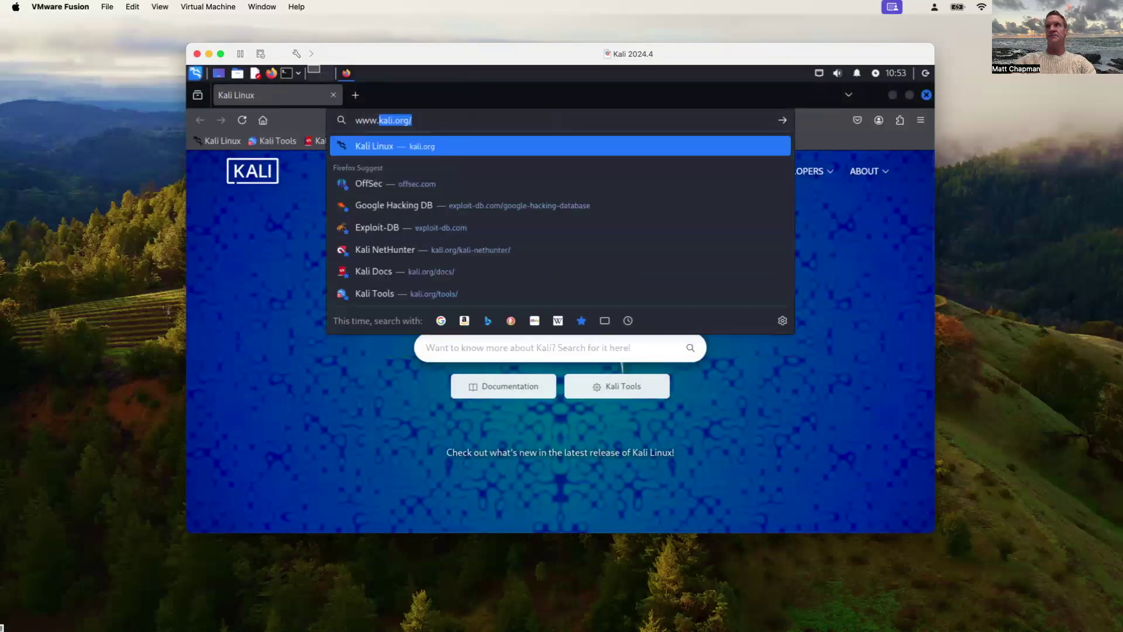
text(google.com)
key(Return)
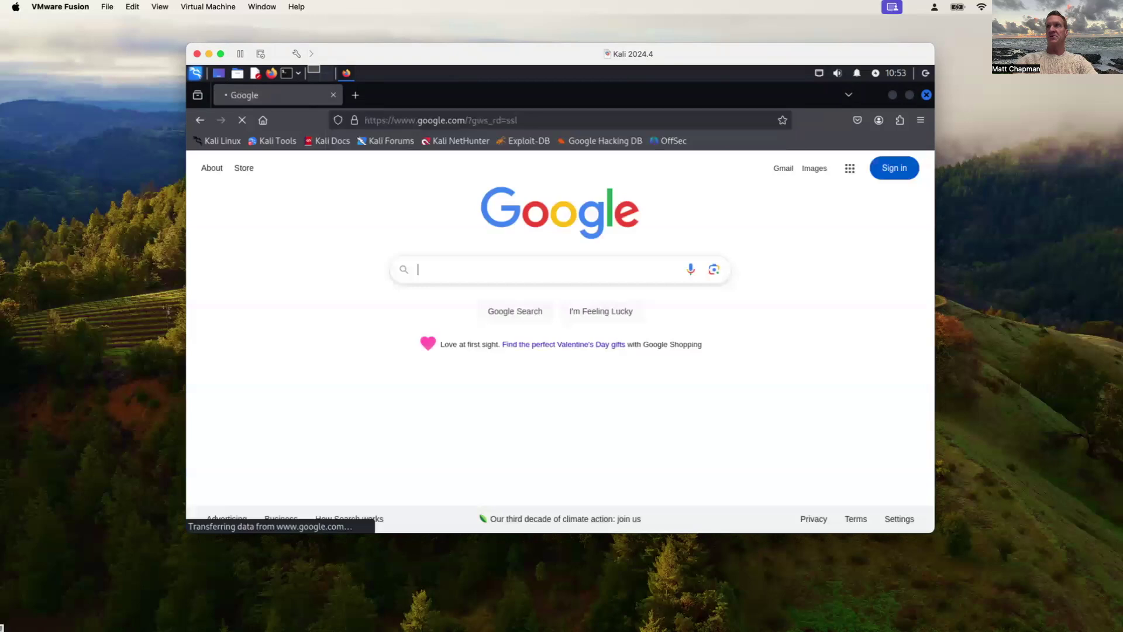